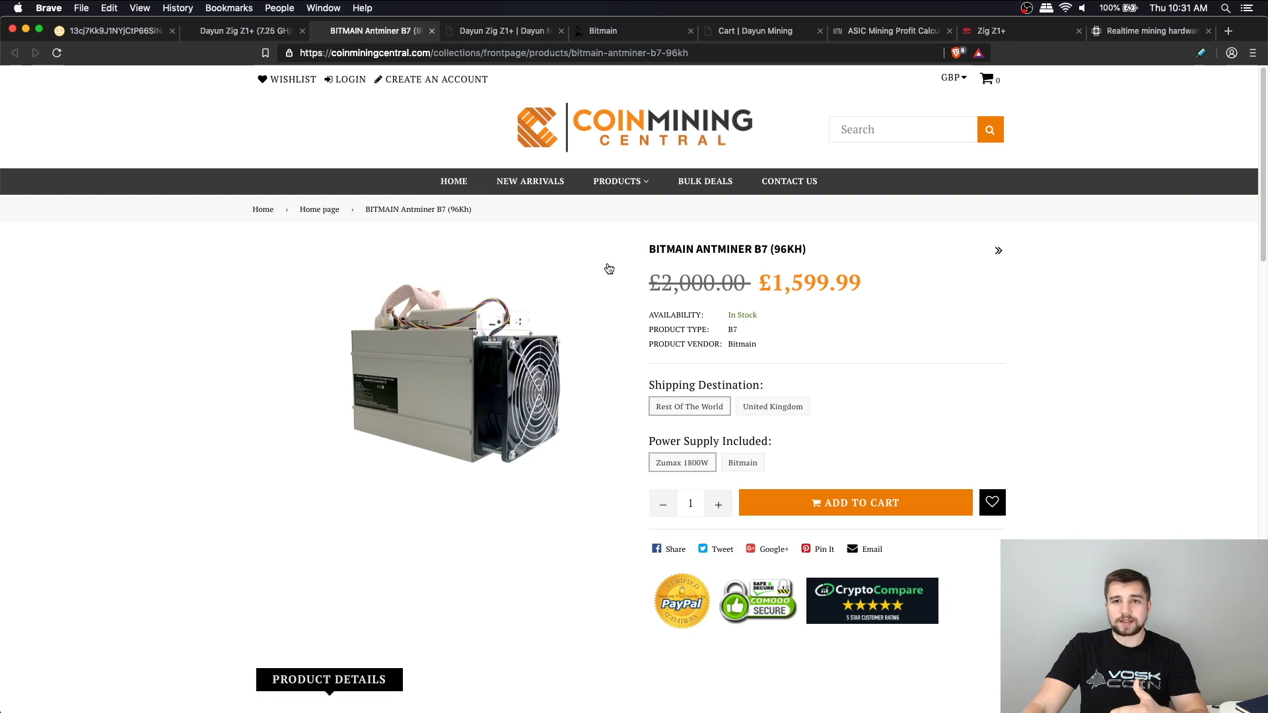
# Browse the Antminer and power supply listings with their prices and shipping dates in the Bitmain shop
pyautogui.press('super+5')
pyautogui.scroll(-15, 667, 239)
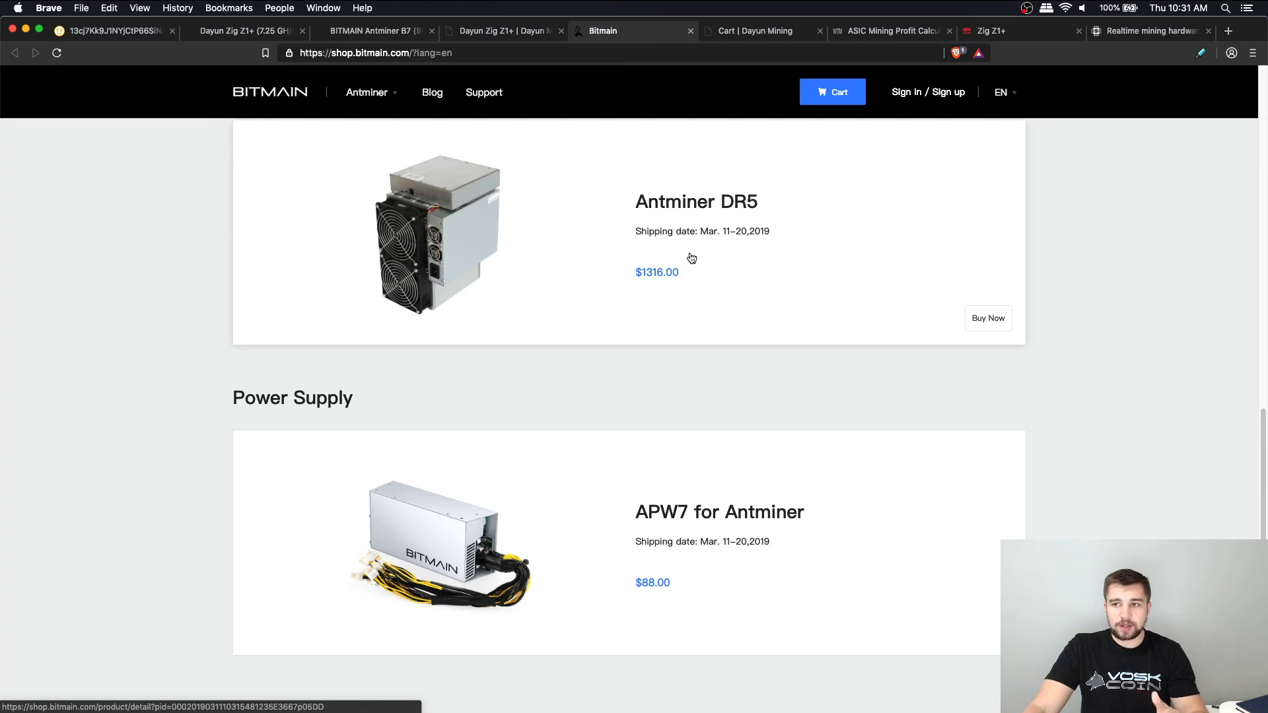
pyautogui.scroll(-5, 688, 257)
pyautogui.scroll(20, 933, 161)
# Review the daily profitability ranking of miners on ASIC Miner Value and go back to the Antminer B7 product page
pyautogui.click(1115, 34)
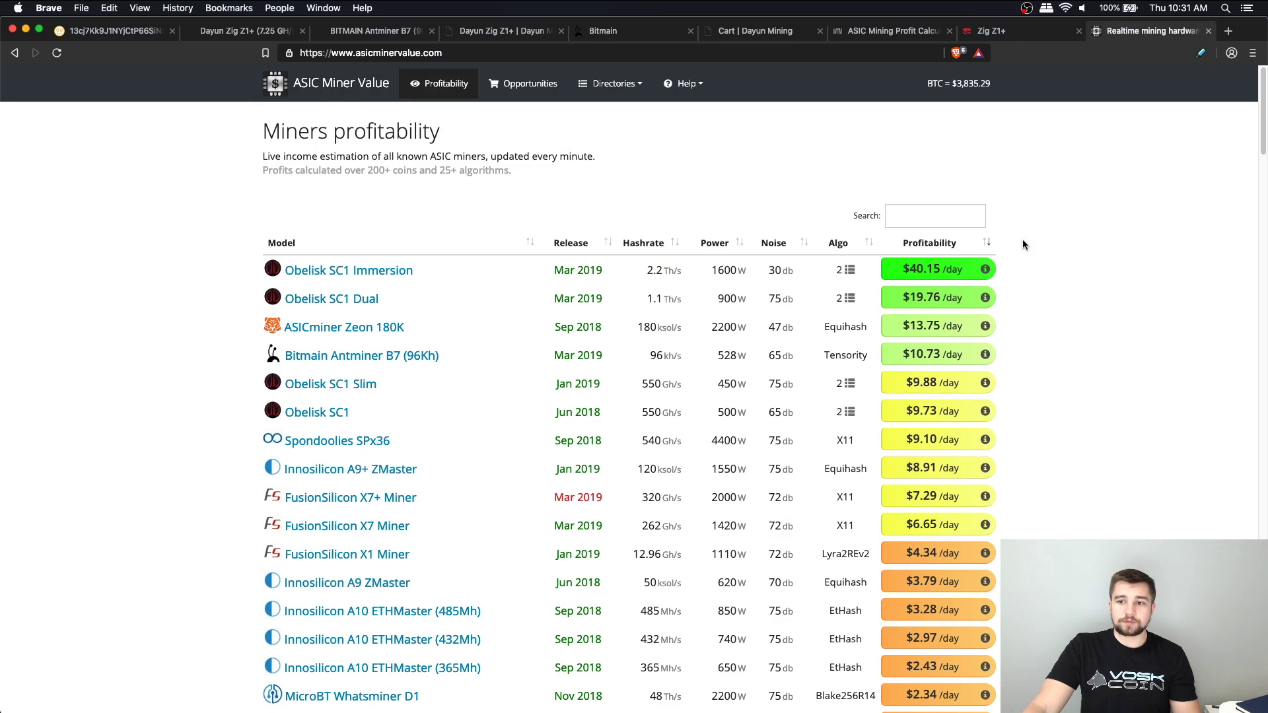
pyautogui.moveTo(199, 332); pyautogui.dragTo(11, 362)
pyautogui.click(983, 379)
pyautogui.click(140, 336)
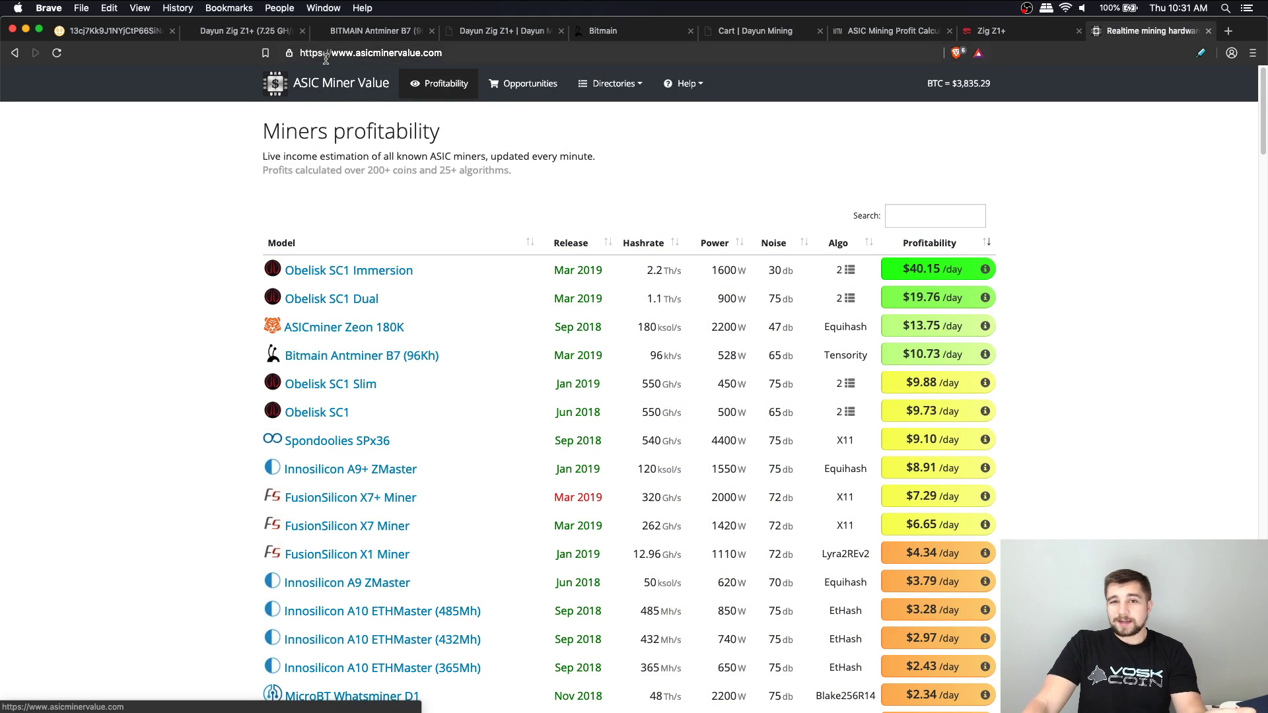
pyautogui.click(326, 34)
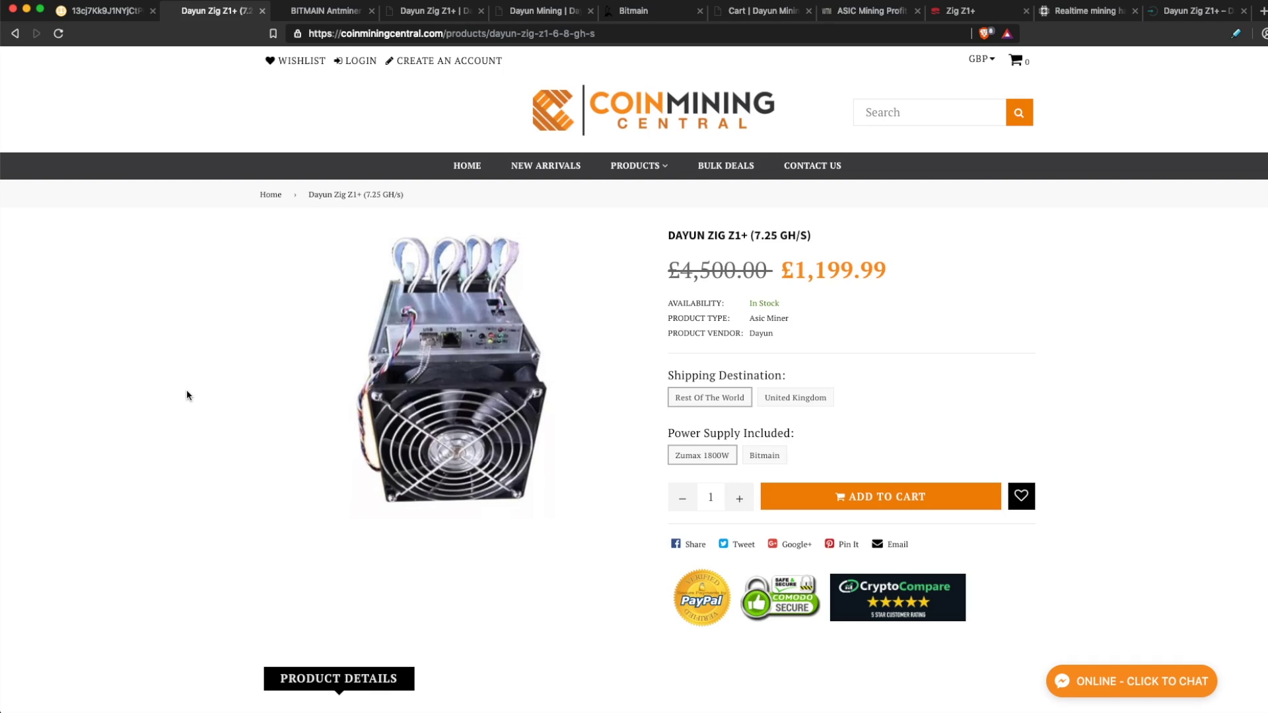
# Examine the Dayun Zig Z1+ product page for its release date, chip size, noise level, maximum hashrate and power consumption
pyautogui.scroll(-7, 186, 390)
pyautogui.scroll(-1, 187, 390)
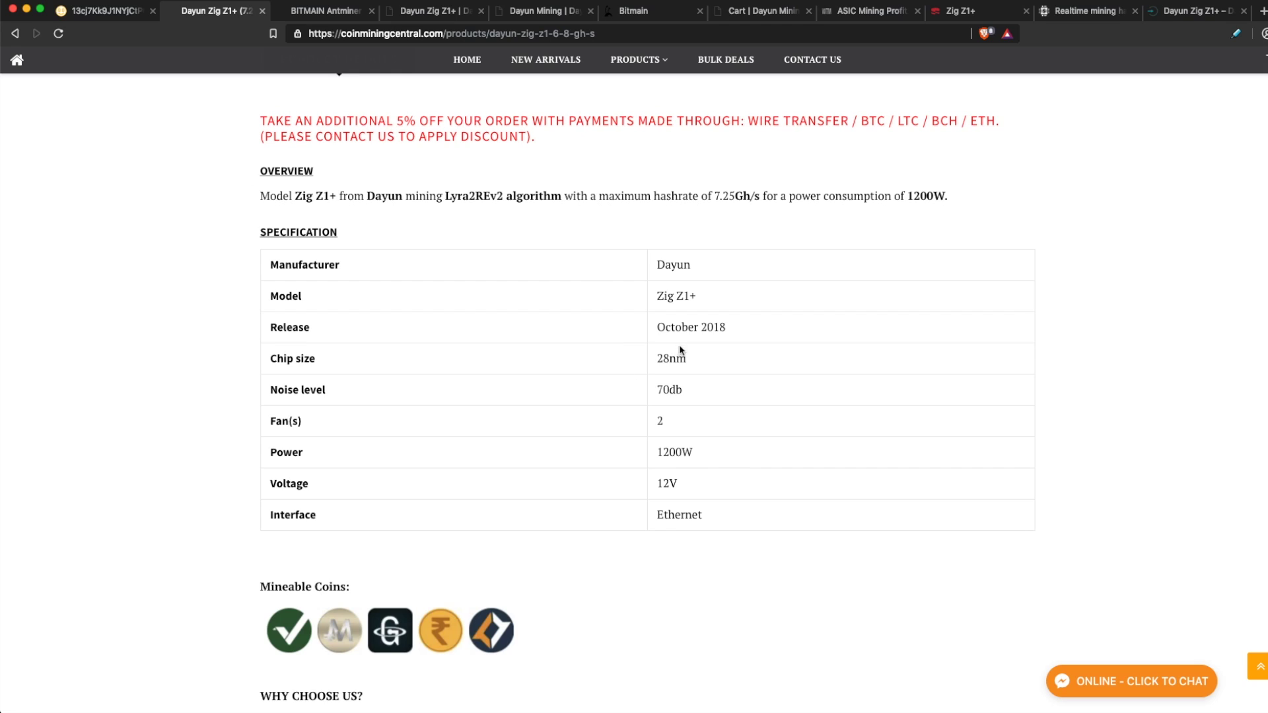
pyautogui.moveTo(659, 359); pyautogui.dragTo(691, 364)
pyautogui.scroll(7, 680, 386)
pyautogui.scroll(-4, 684, 409)
pyautogui.scroll(-4, 684, 409)
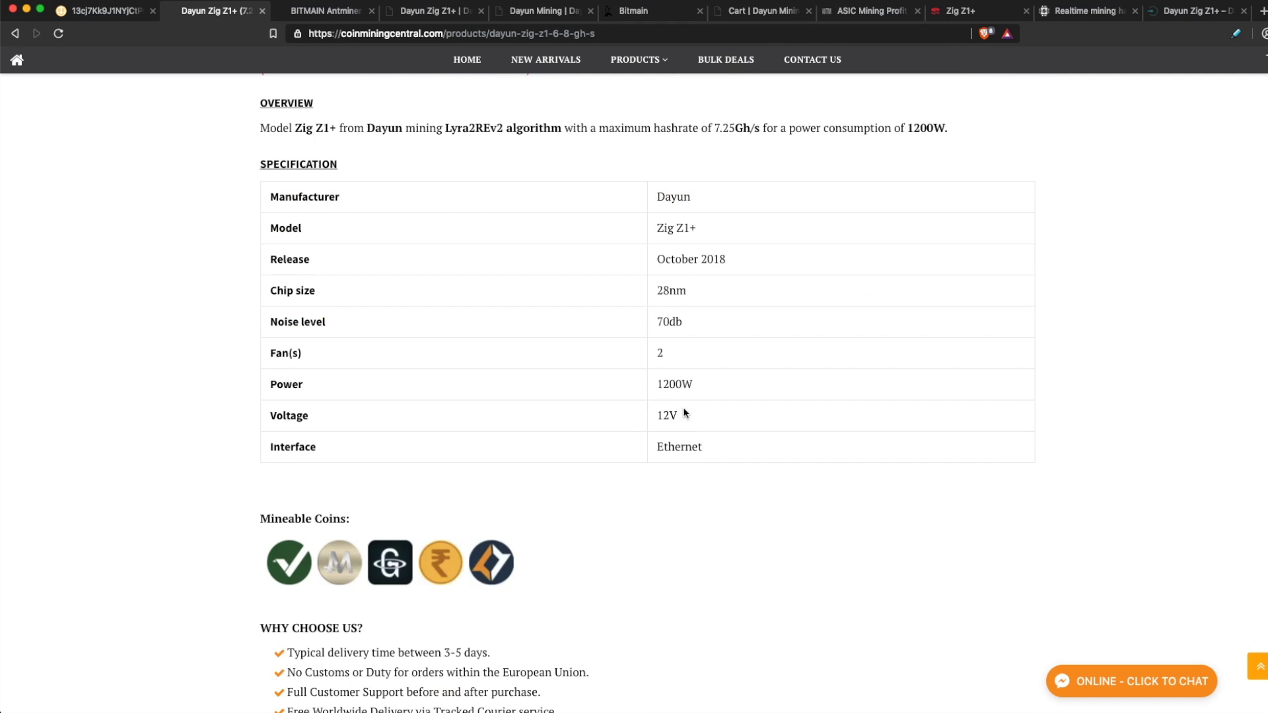
pyautogui.scroll(1, 685, 412)
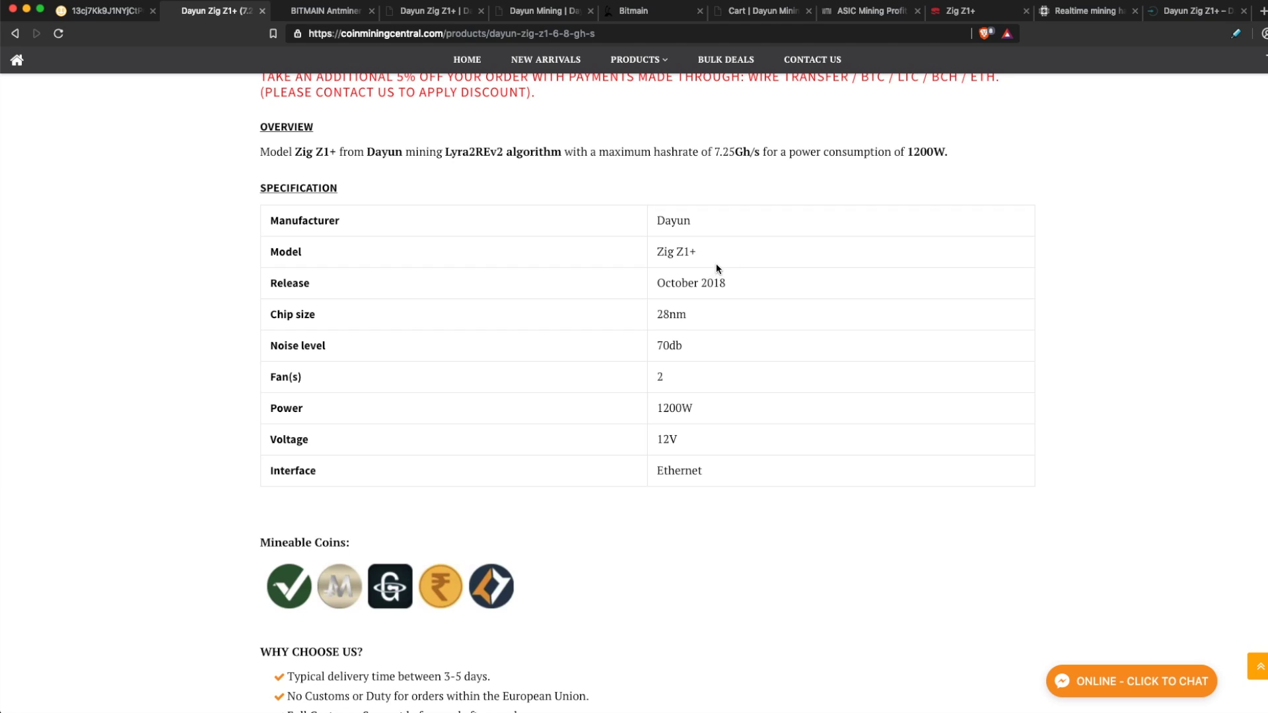
pyautogui.moveTo(711, 152); pyautogui.dragTo(743, 154)
pyautogui.moveTo(905, 152); pyautogui.dragTo(954, 164)
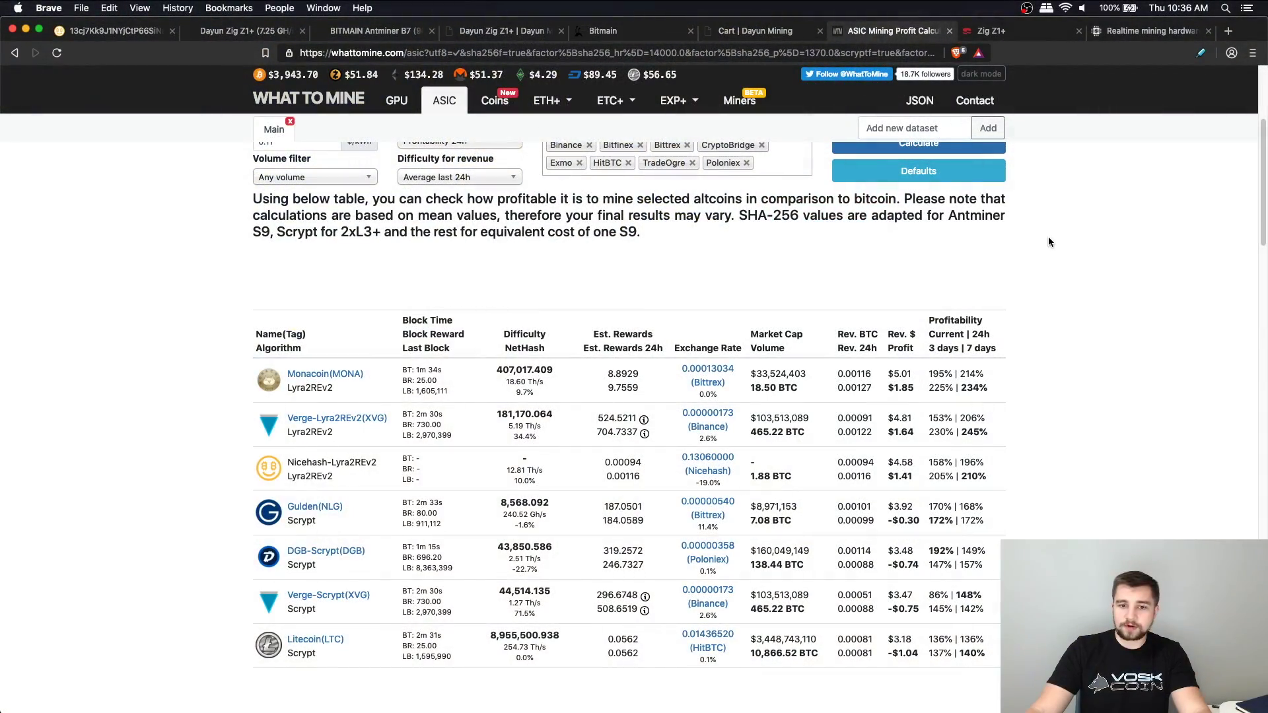
# Check the Lyra2REv2 hashrate, power and electricity cost inputs in the ASIC profit calculator against the ranked coin results
pyautogui.scroll(5, 1060, 280)
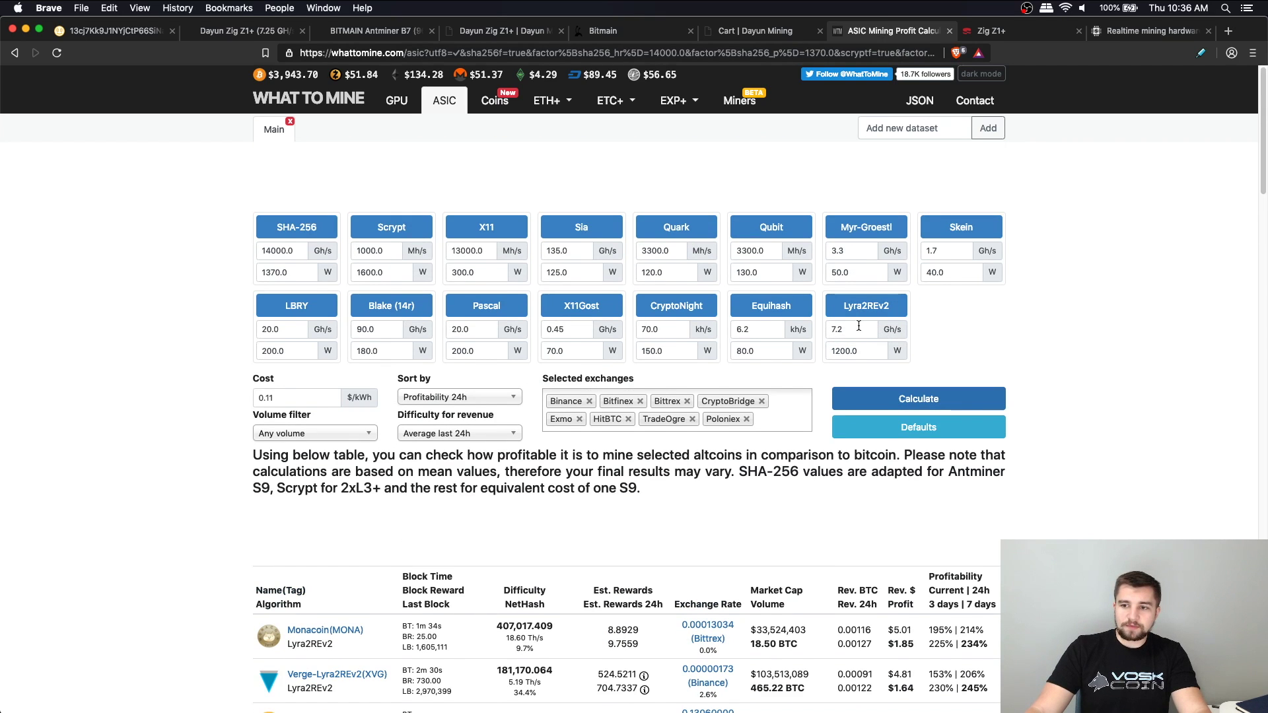
pyautogui.scroll(-3, 875, 345)
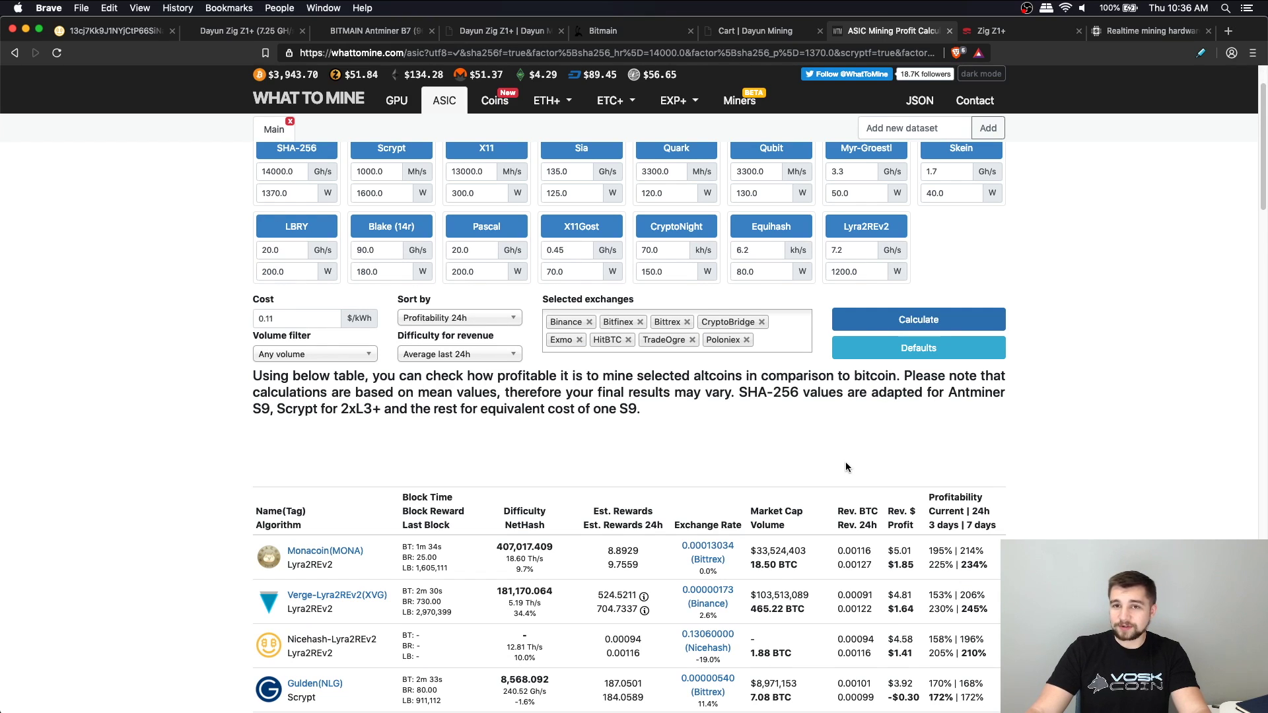
pyautogui.scroll(-1, 846, 458)
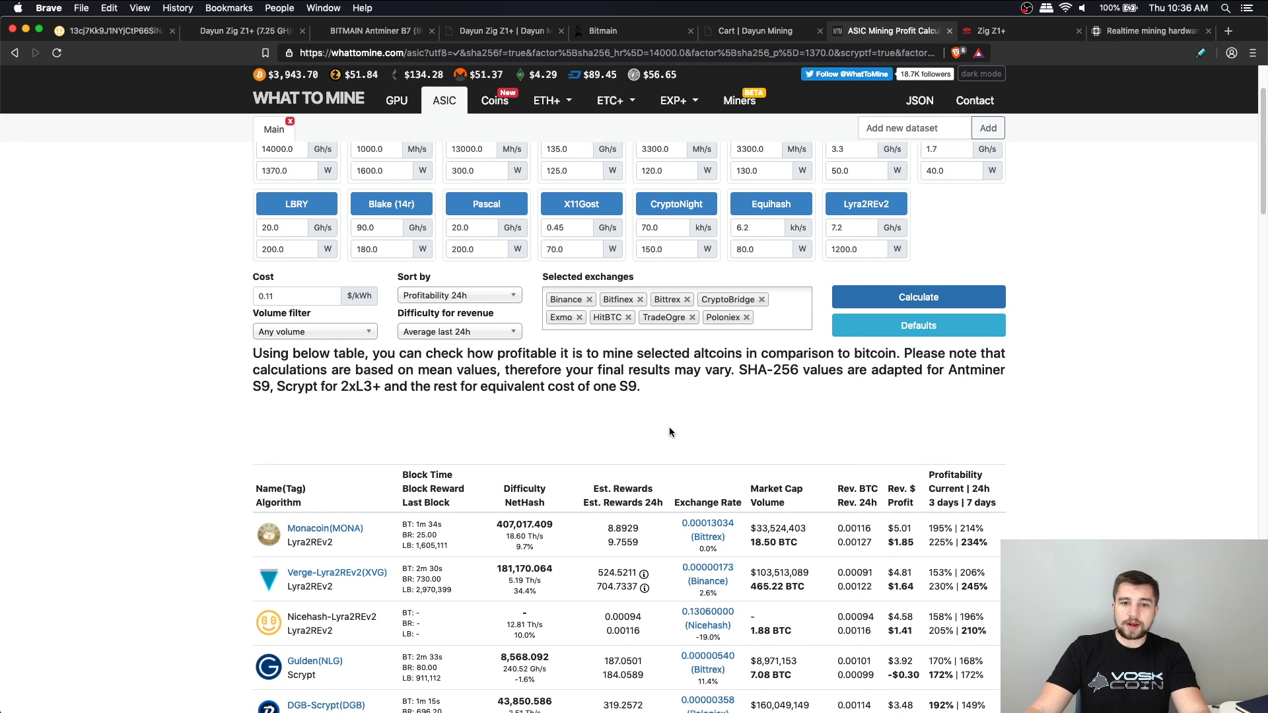
pyautogui.scroll(-4, 594, 396)
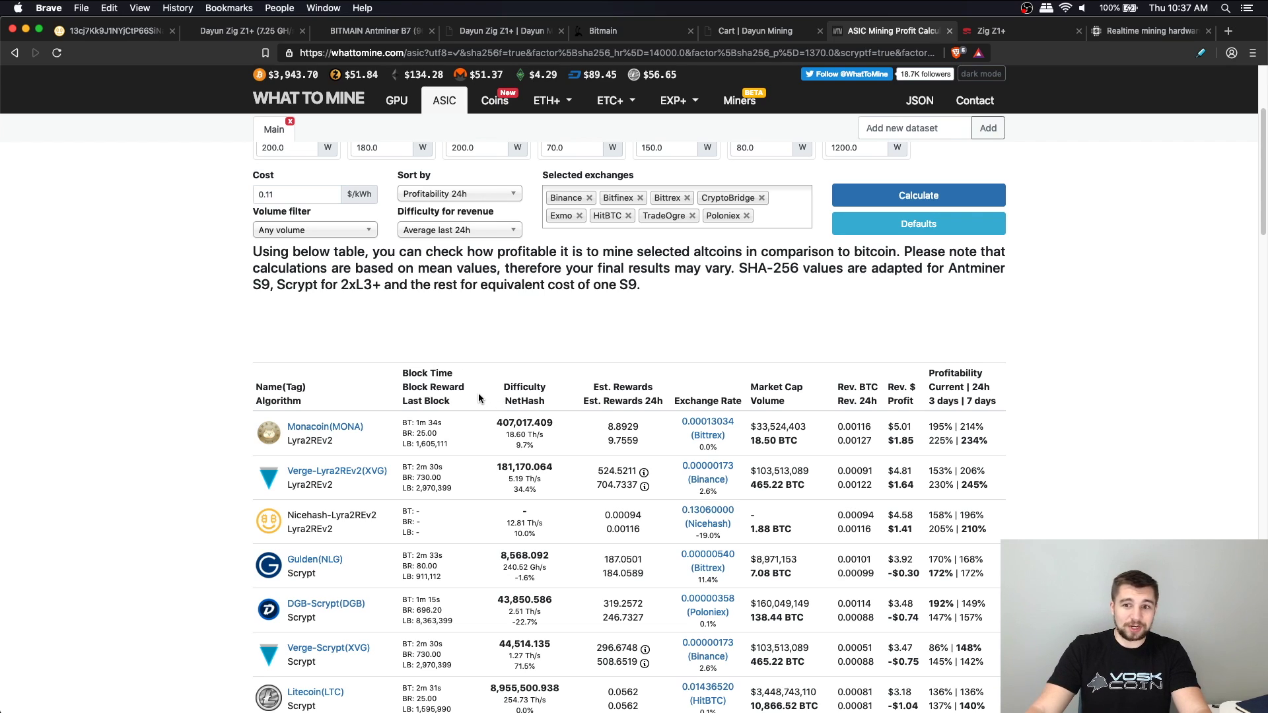
pyautogui.scroll(-1, 371, 309)
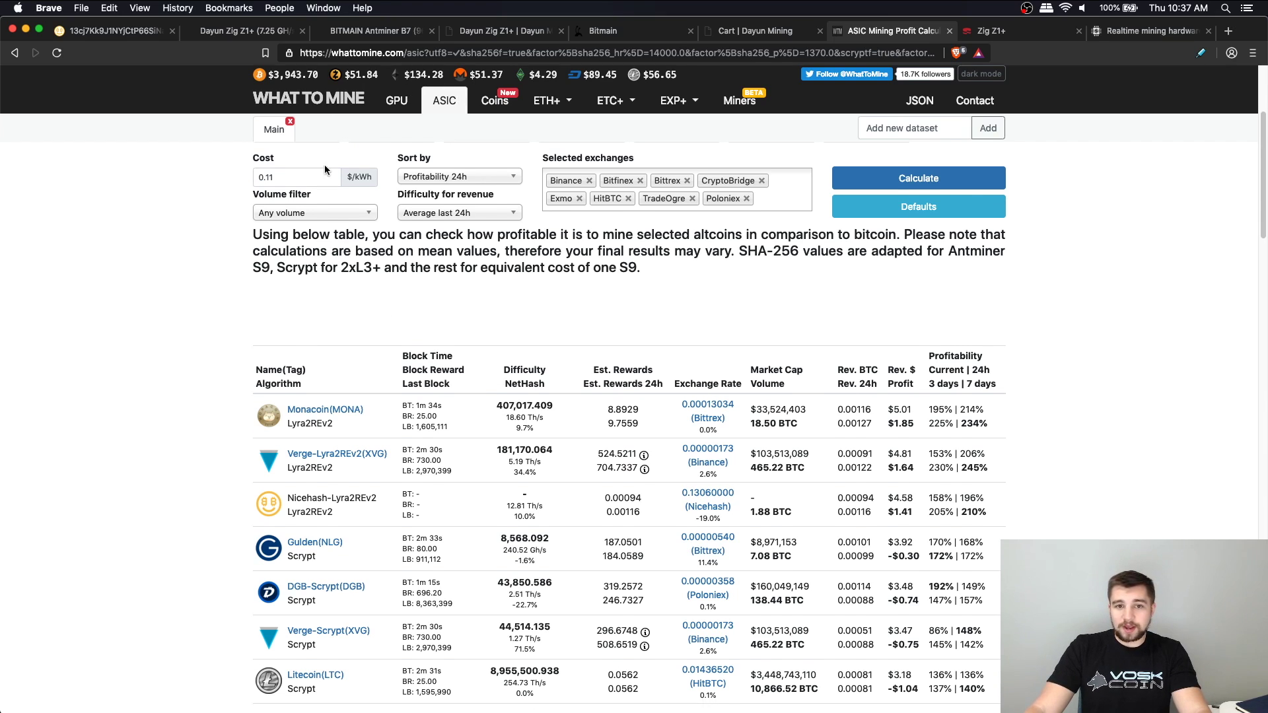
pyautogui.scroll(-5, 470, 348)
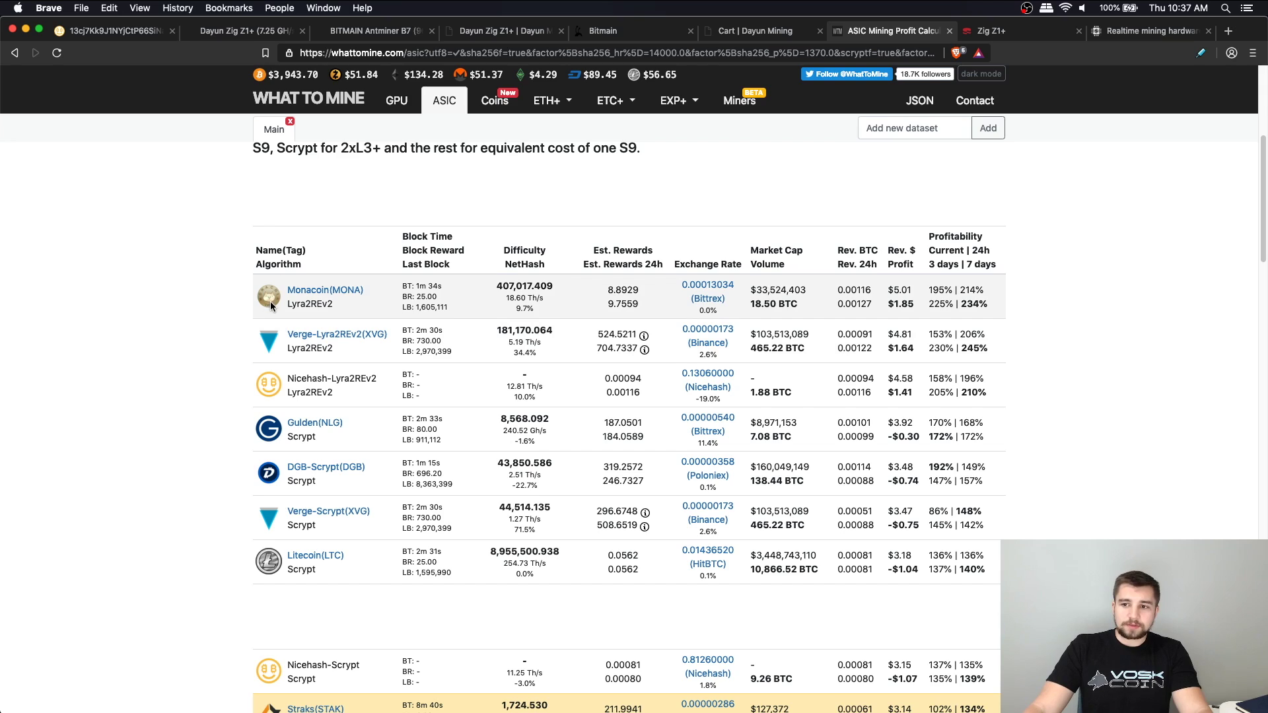
# Highlight the Monacoin, Verge and Nicehash Lyra2REv2 entries in the results table to compare their revenue and profit
pyautogui.moveTo(269, 303); pyautogui.dragTo(1042, 325)
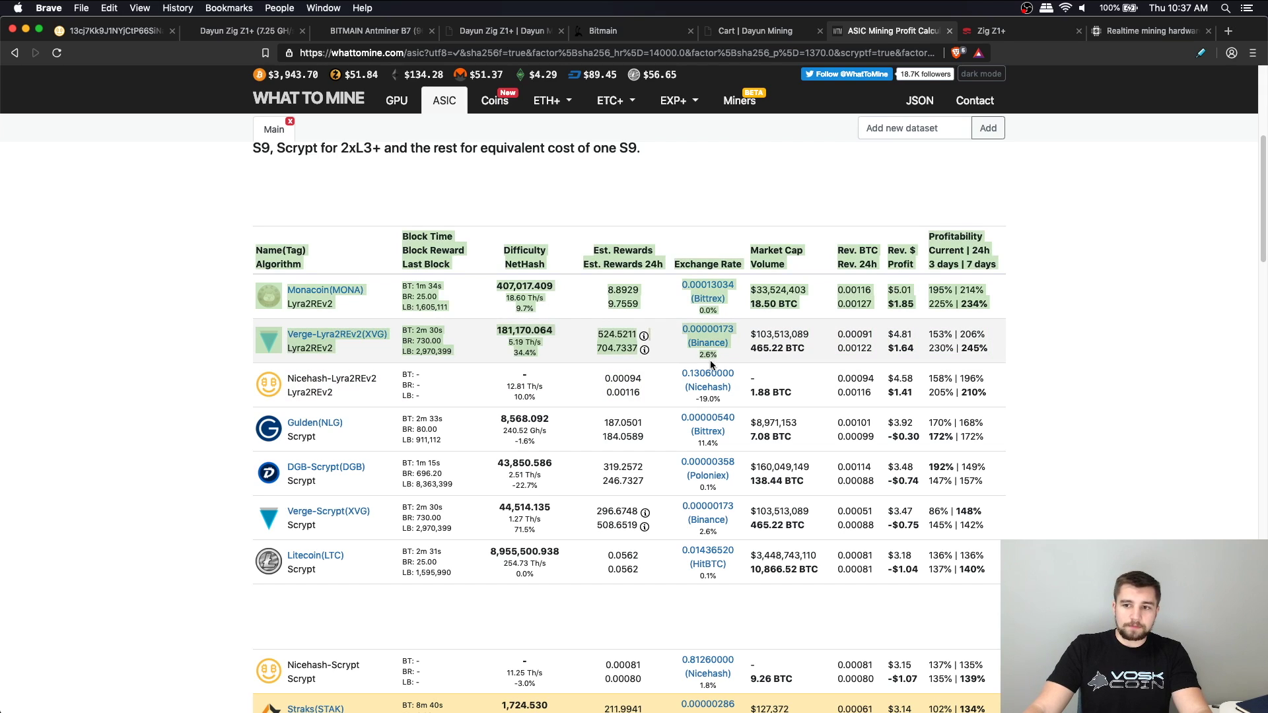
pyautogui.click(1043, 324)
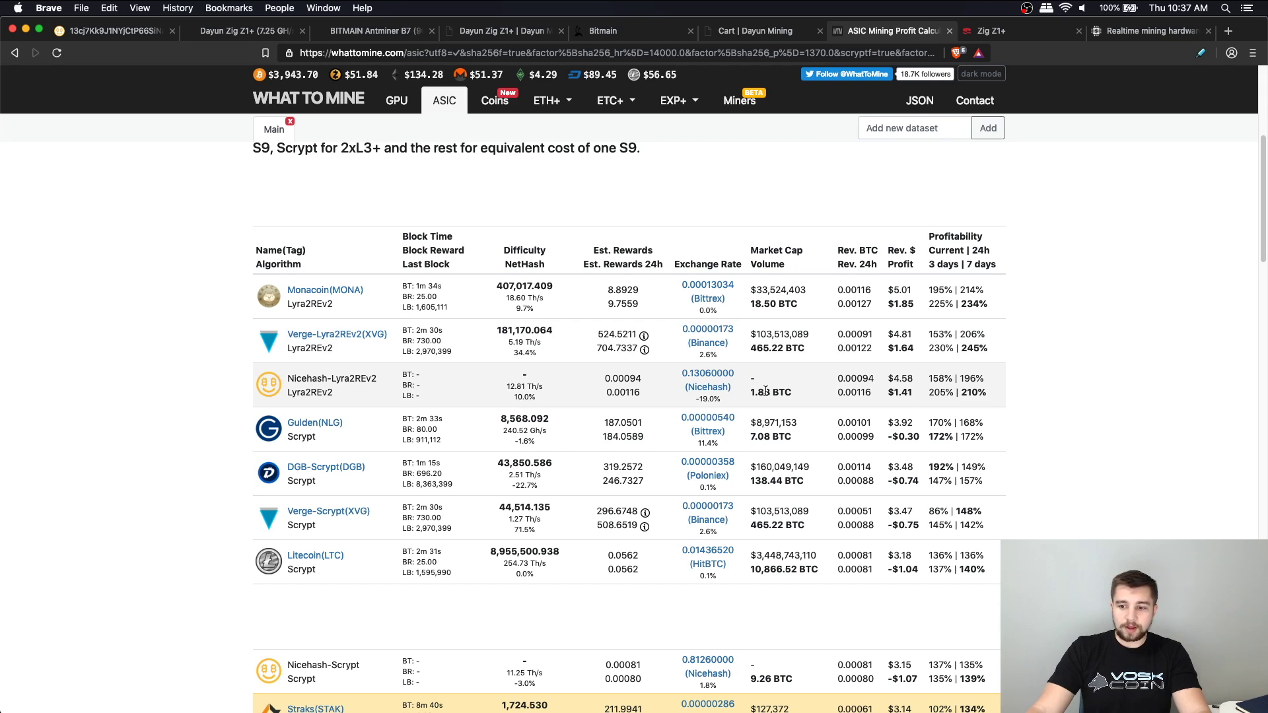
pyautogui.scroll(1, 766, 391)
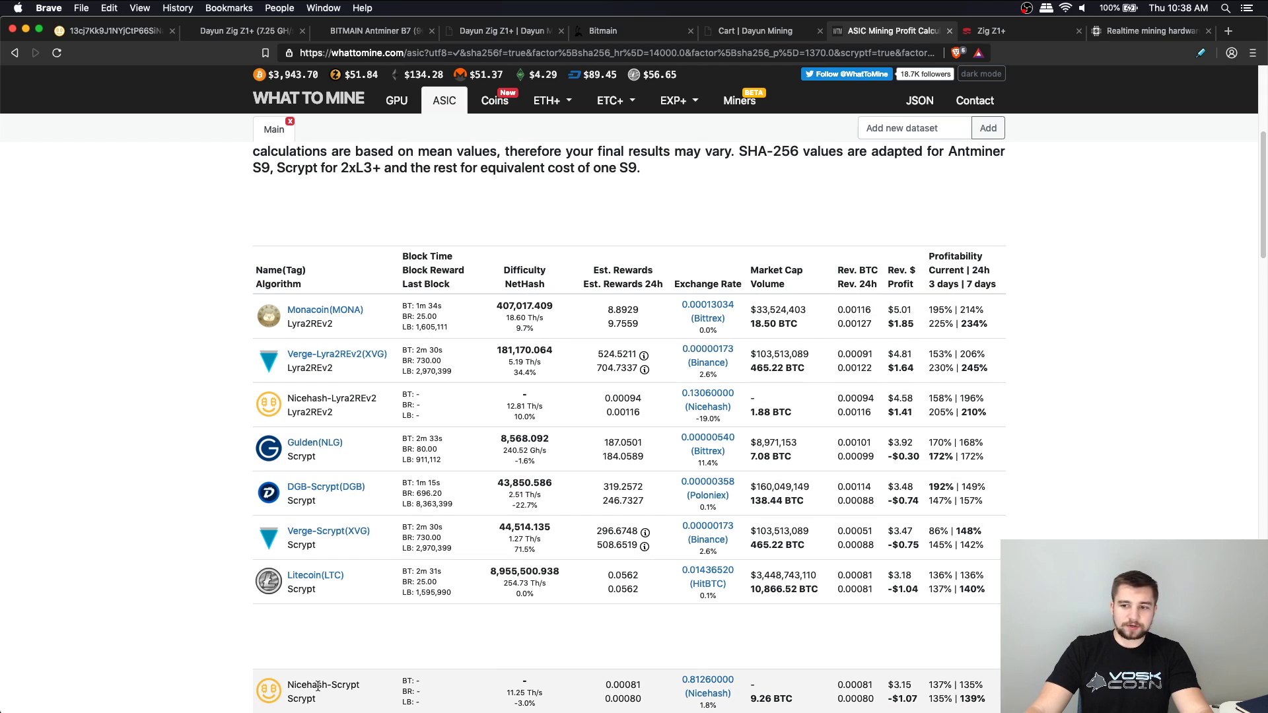
pyautogui.doubleClick(307, 323)
pyautogui.doubleClick(316, 383)
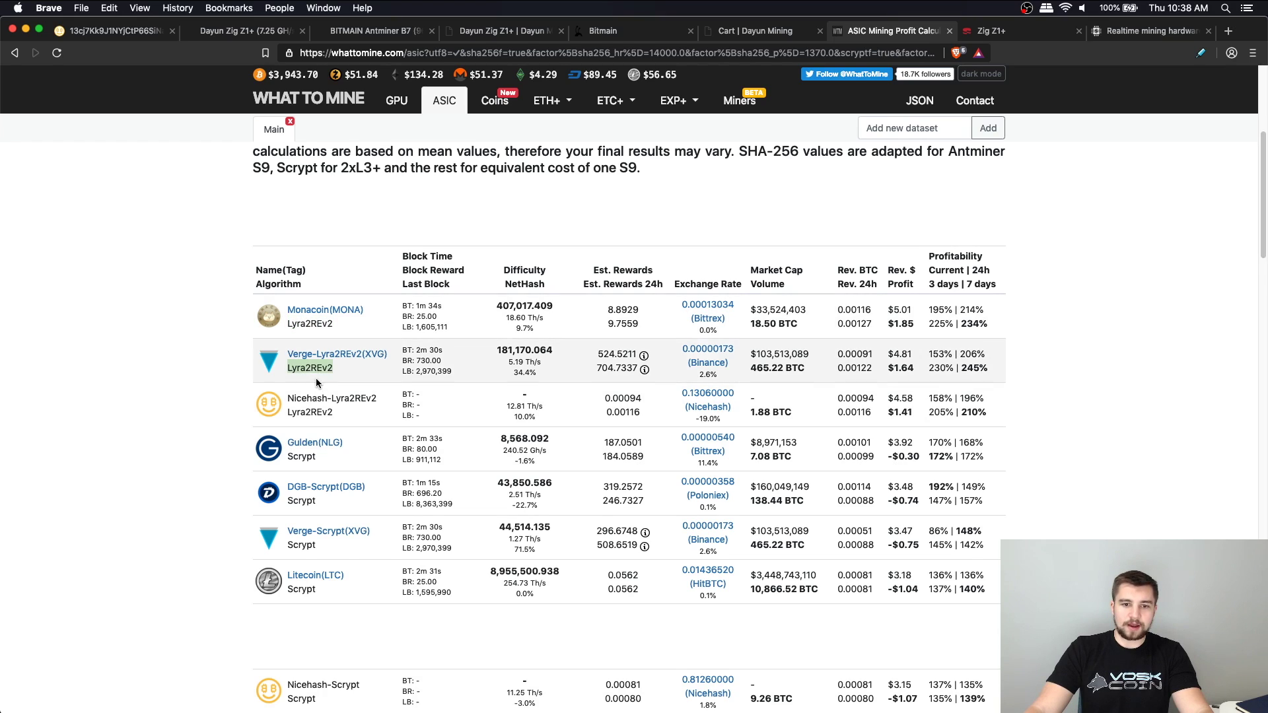
pyautogui.doubleClick(326, 411)
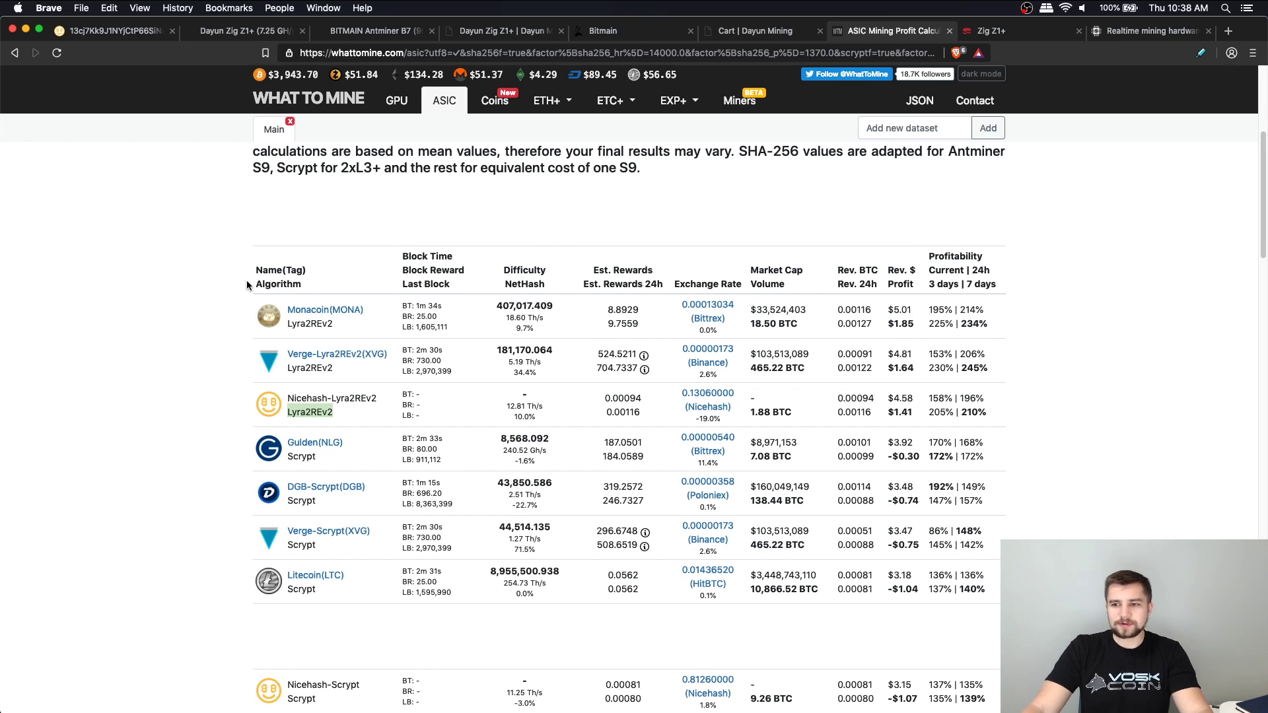
# Return to the calculation inputs above the coin table and switch to the Calculator app
pyautogui.scroll(5, 239, 296)
pyautogui.moveTo(336, 706)
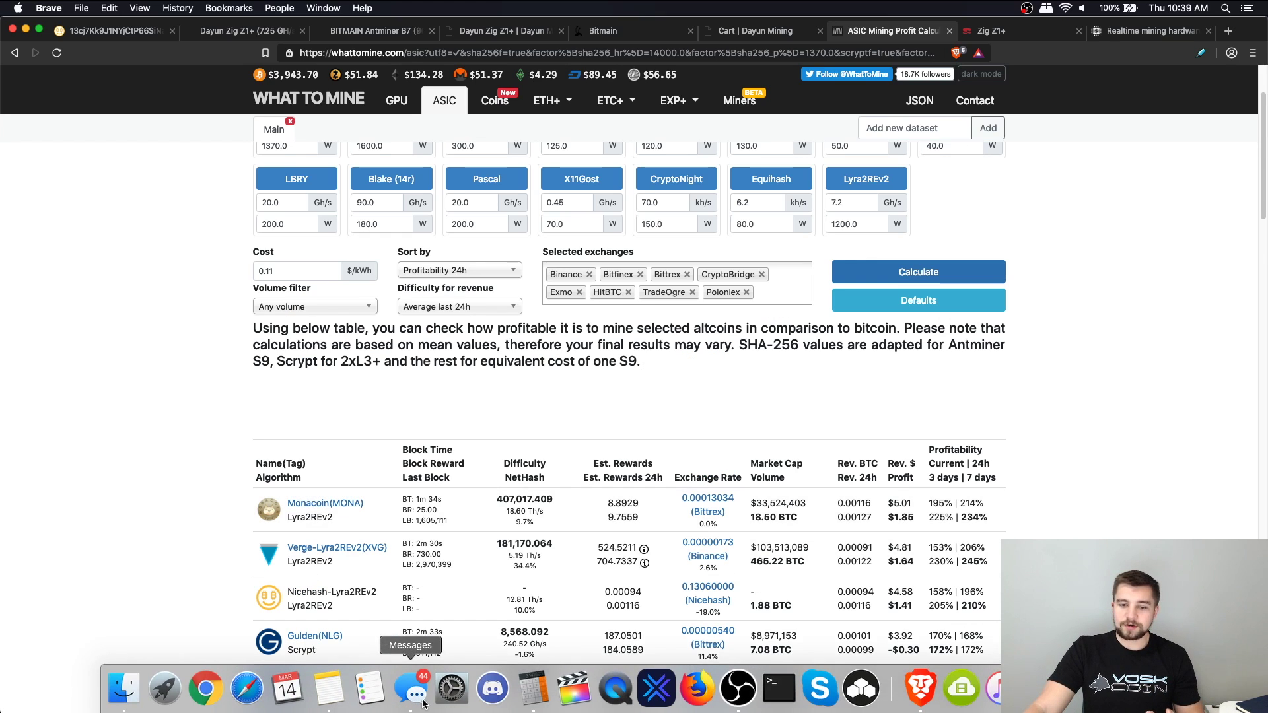
pyautogui.click(532, 687)
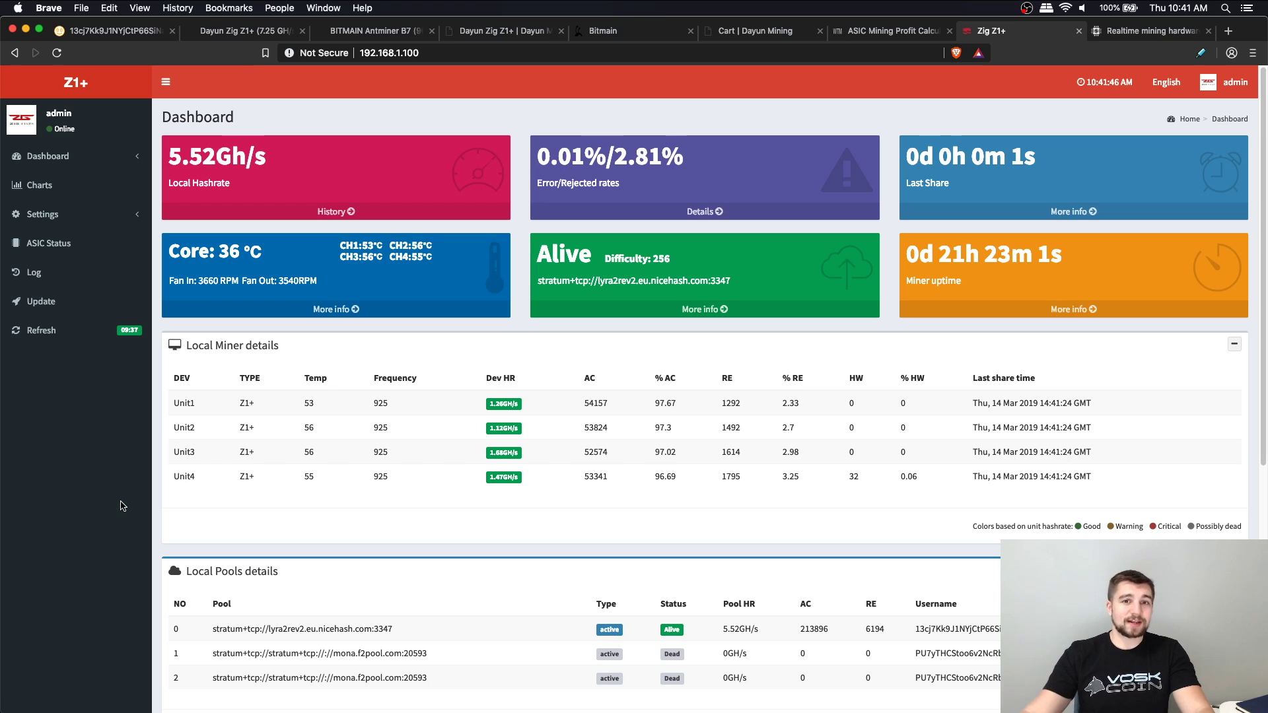
# Highlight the miner's local IP address and refresh the Z1+ dashboard to check its current hashrate
pyautogui.click(407, 52)
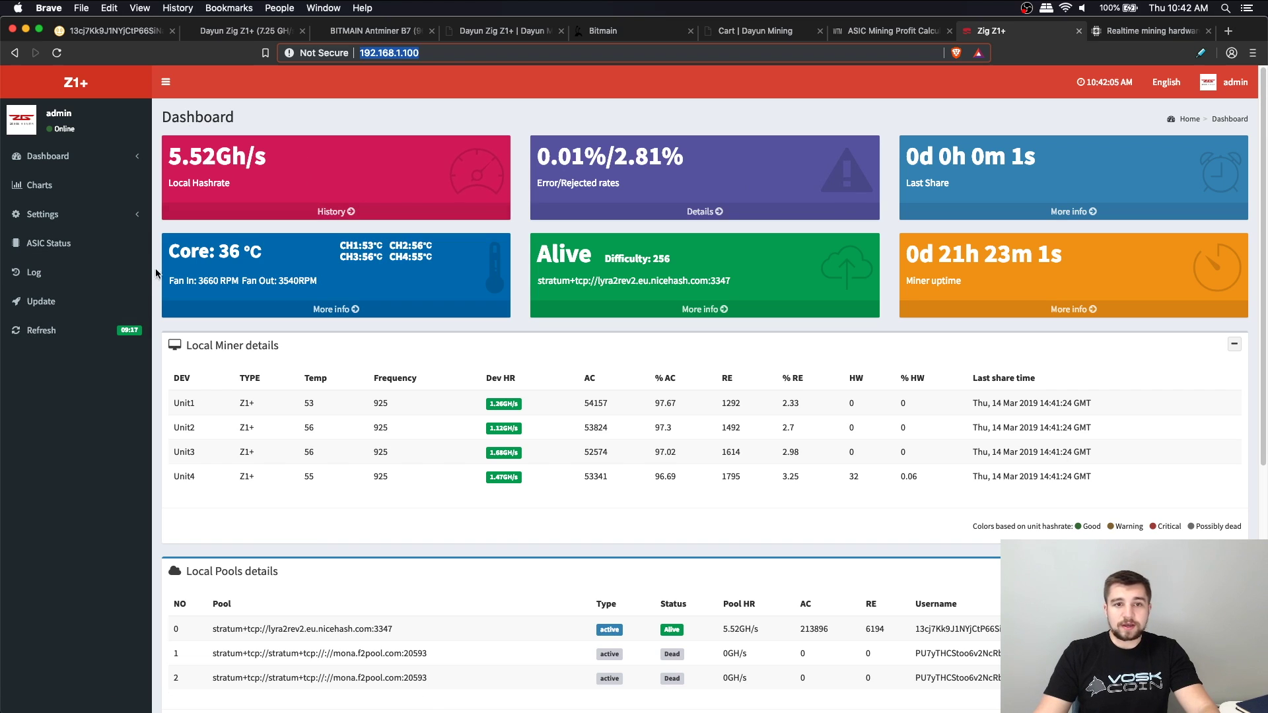
pyautogui.click(30, 332)
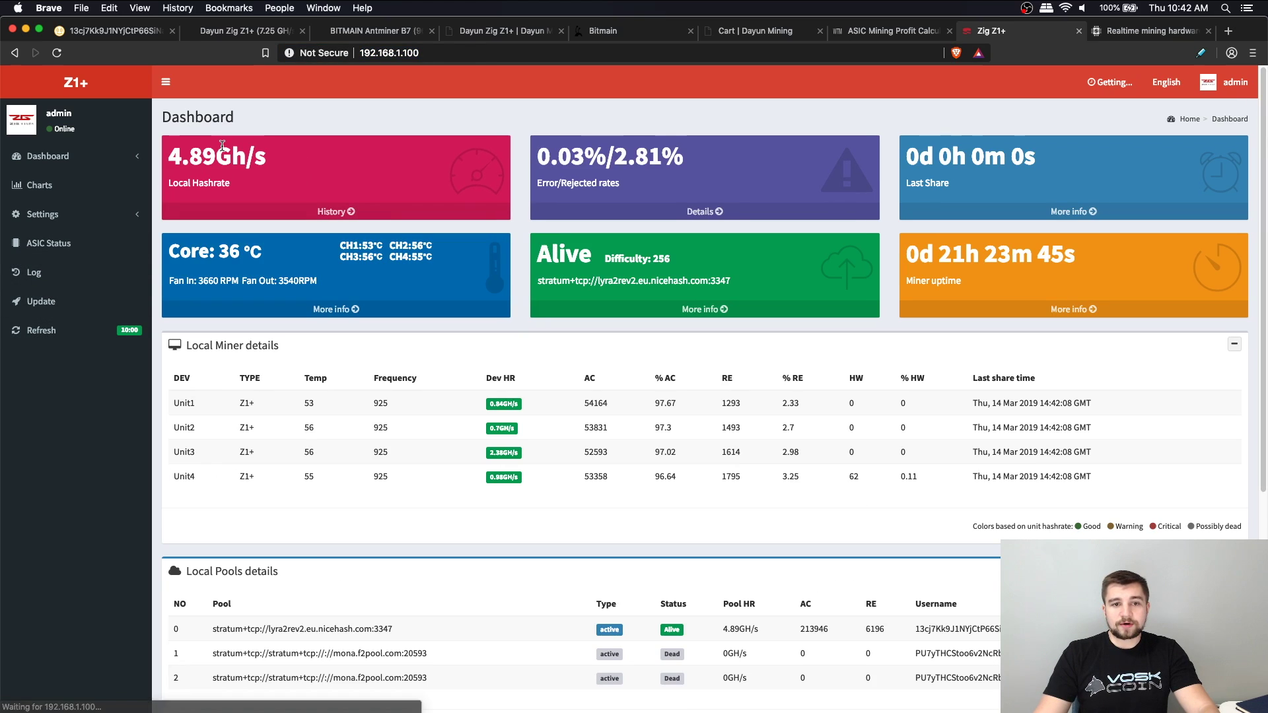
pyautogui.click(48, 331)
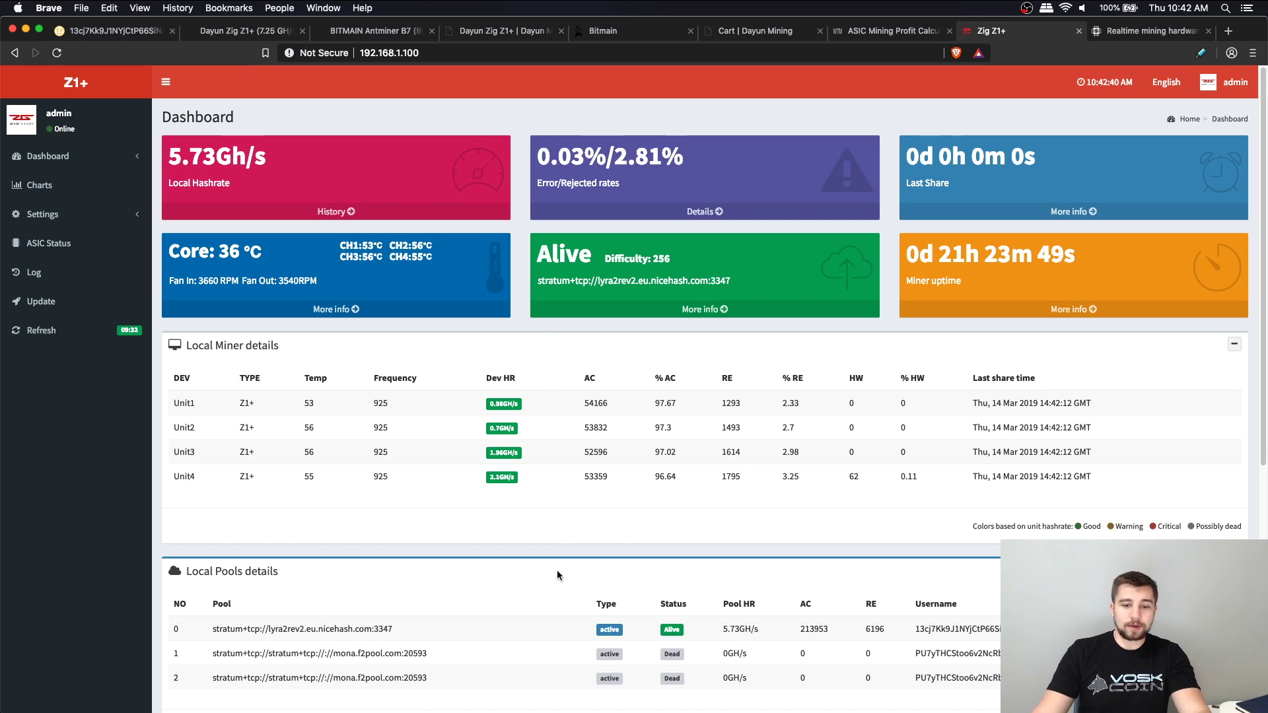
# Highlight the active Nicehash Lyra2REv2 pool address in the local pools table and examine its status
pyautogui.tripleClick(311, 628)
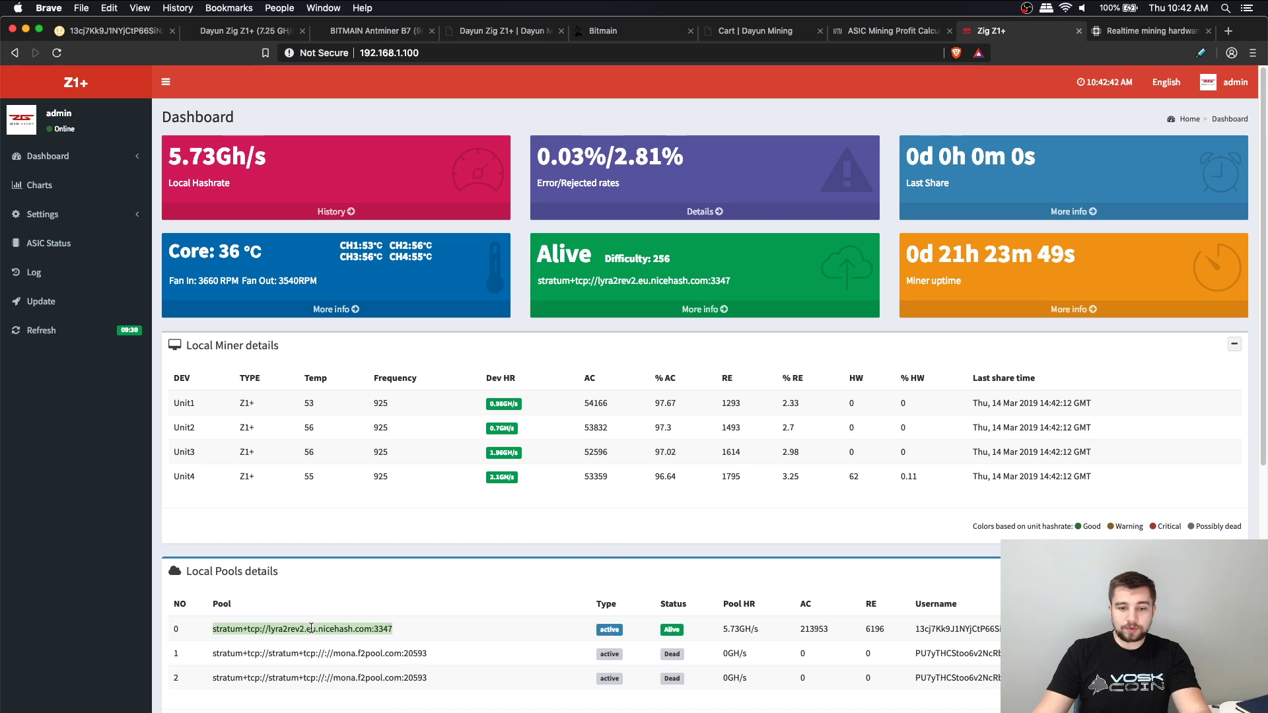
pyautogui.click(311, 628)
pyautogui.moveTo(213, 628); pyautogui.dragTo(889, 628)
pyautogui.click(889, 627)
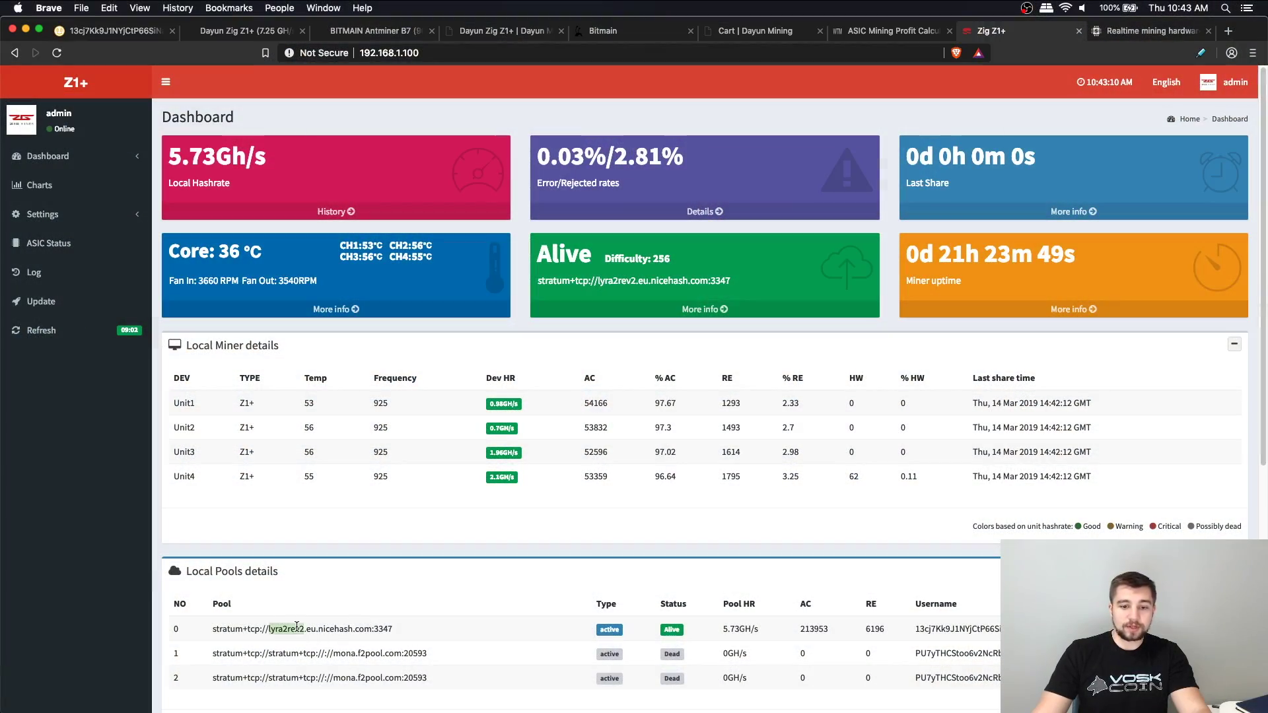
pyautogui.tripleClick(302, 627)
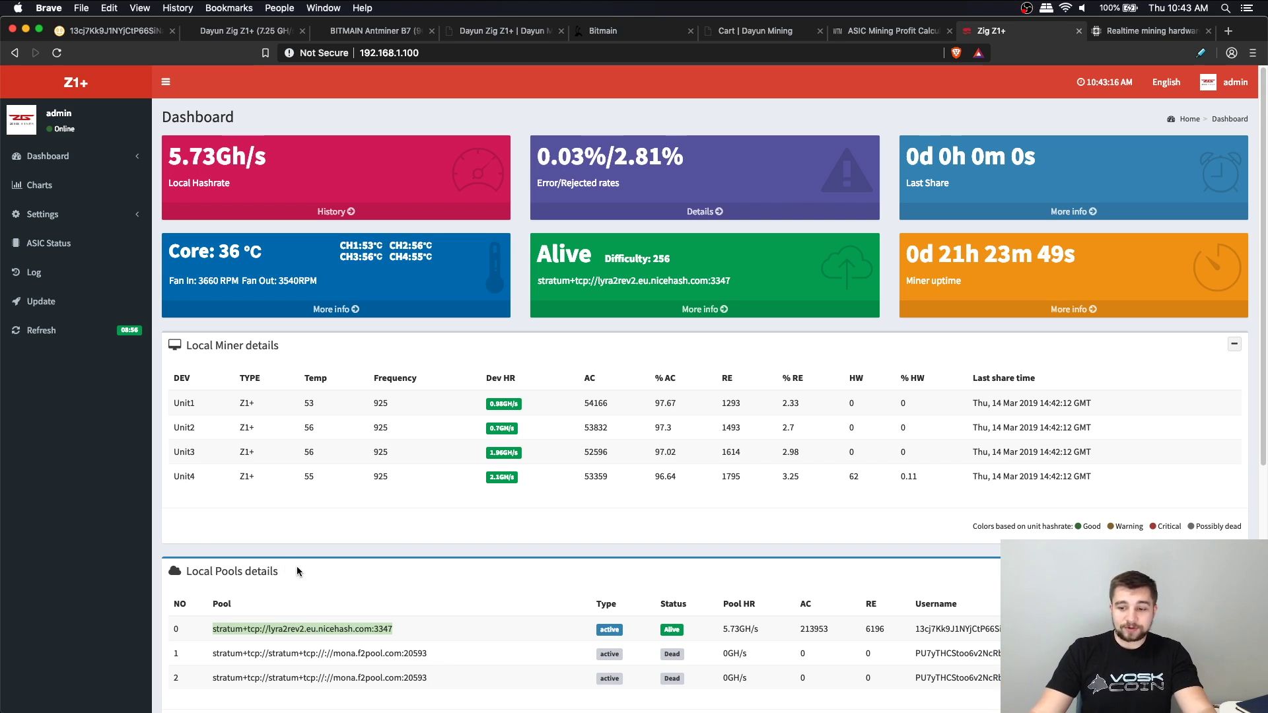
# Refresh the dashboard statistics and examine the units' accepted shares and Unit4's hardware errors
pyautogui.click(96, 346)
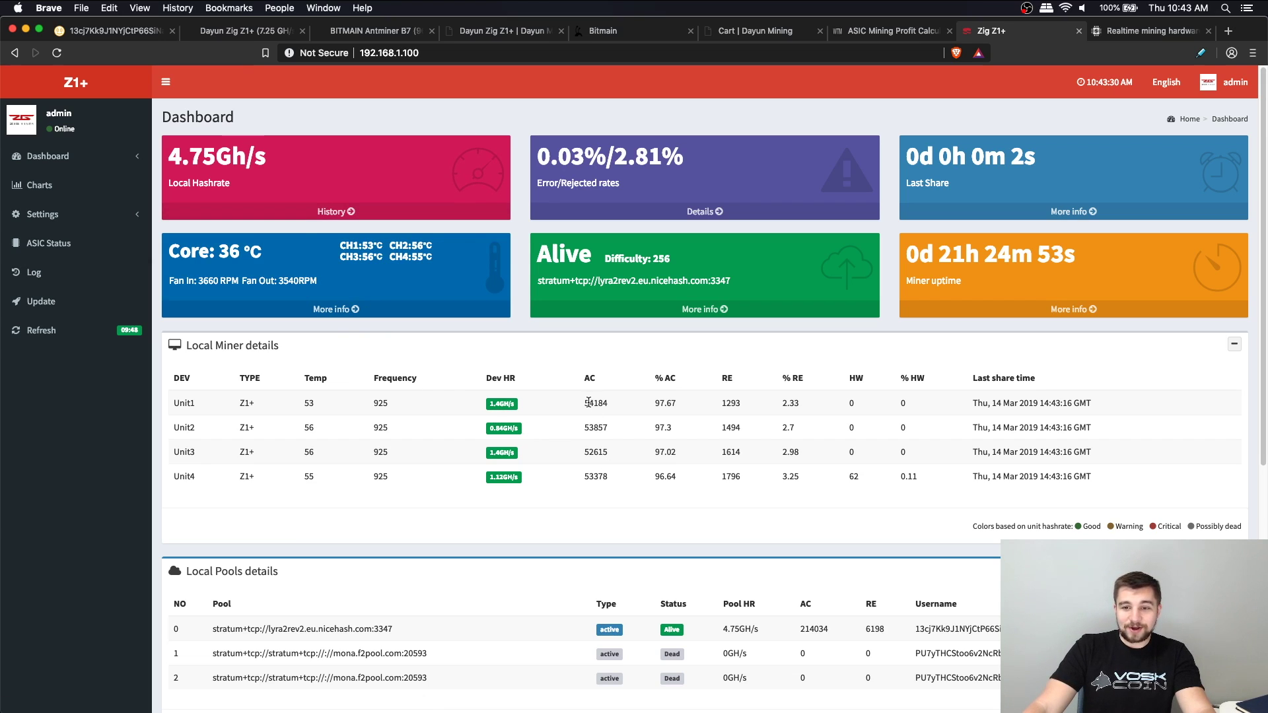
pyautogui.moveTo(589, 403); pyautogui.dragTo(613, 459)
pyautogui.click(614, 459)
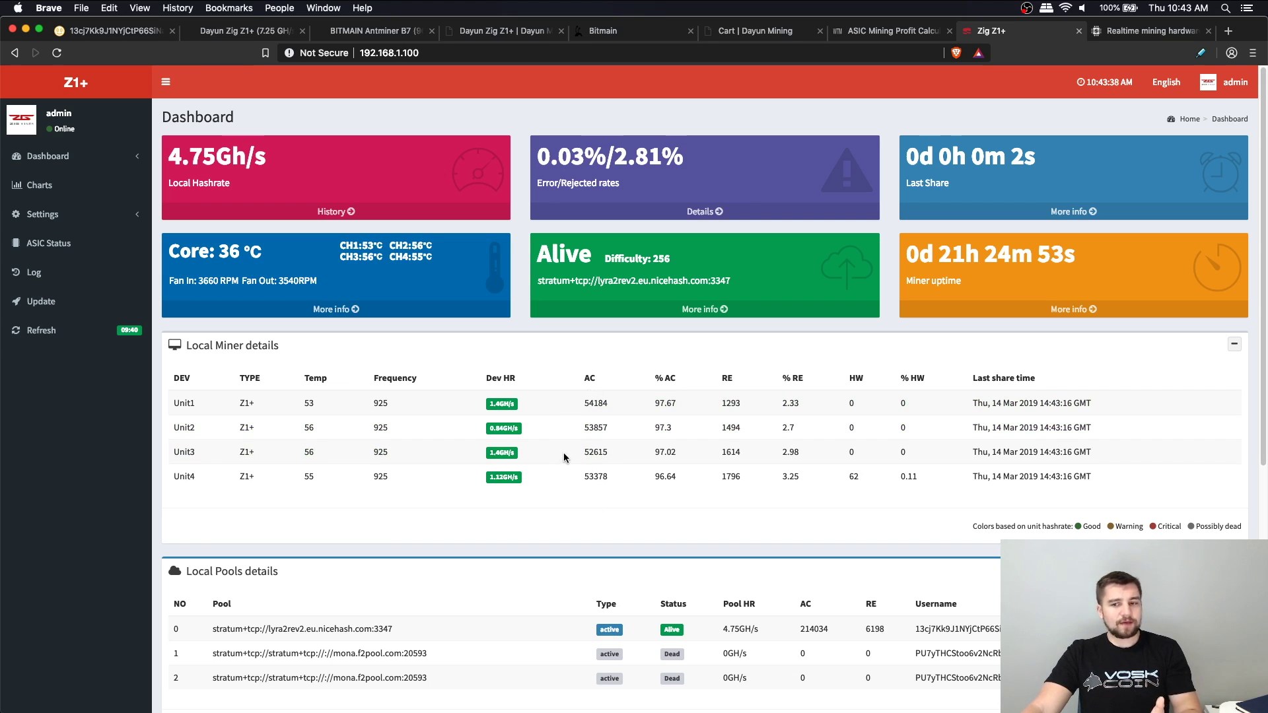
pyautogui.moveTo(850, 475); pyautogui.dragTo(867, 489)
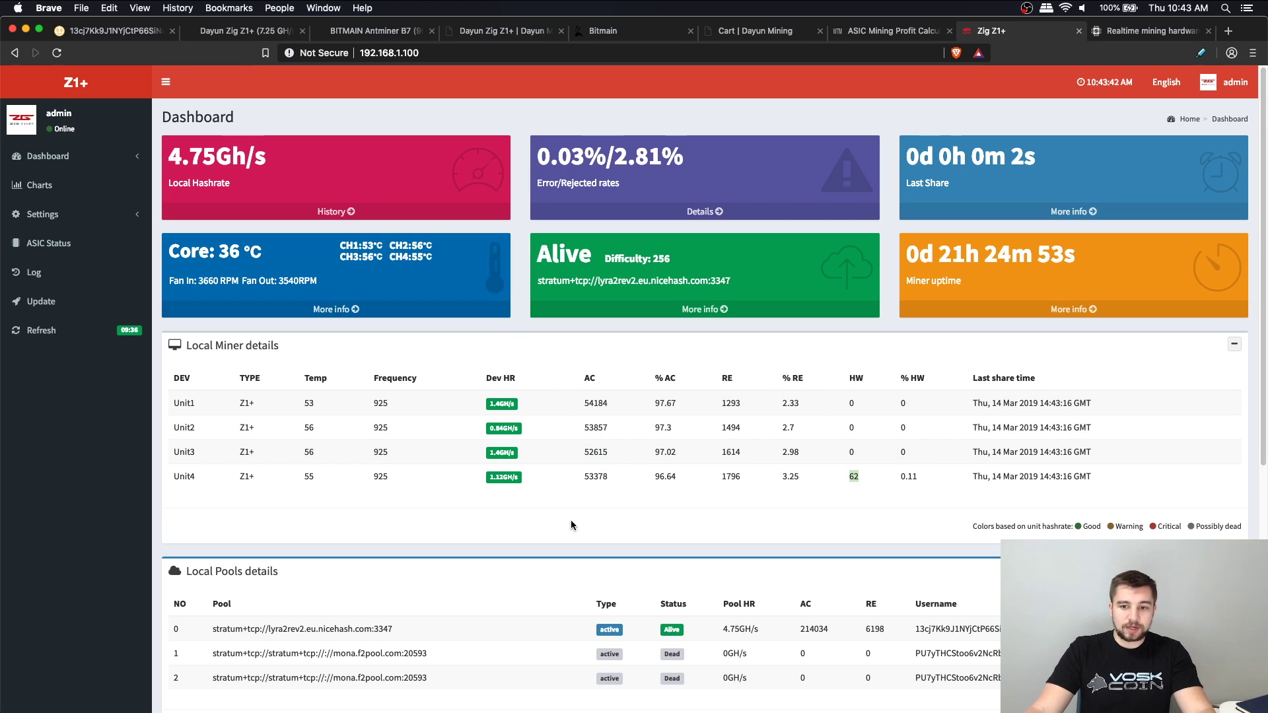
pyautogui.click(614, 455)
pyautogui.moveTo(614, 455); pyautogui.dragTo(583, 453)
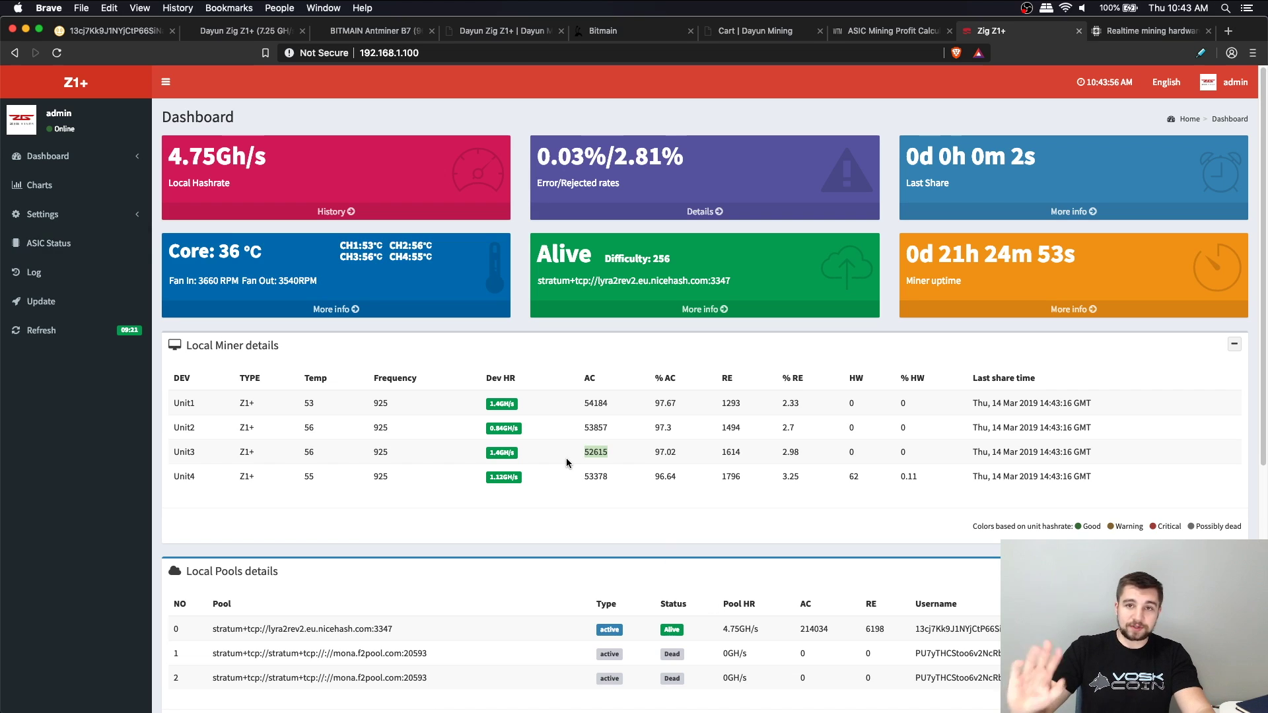
# Open the miner's pool settings and view the available fan speed levels without changing the selection
pyautogui.click(90, 215)
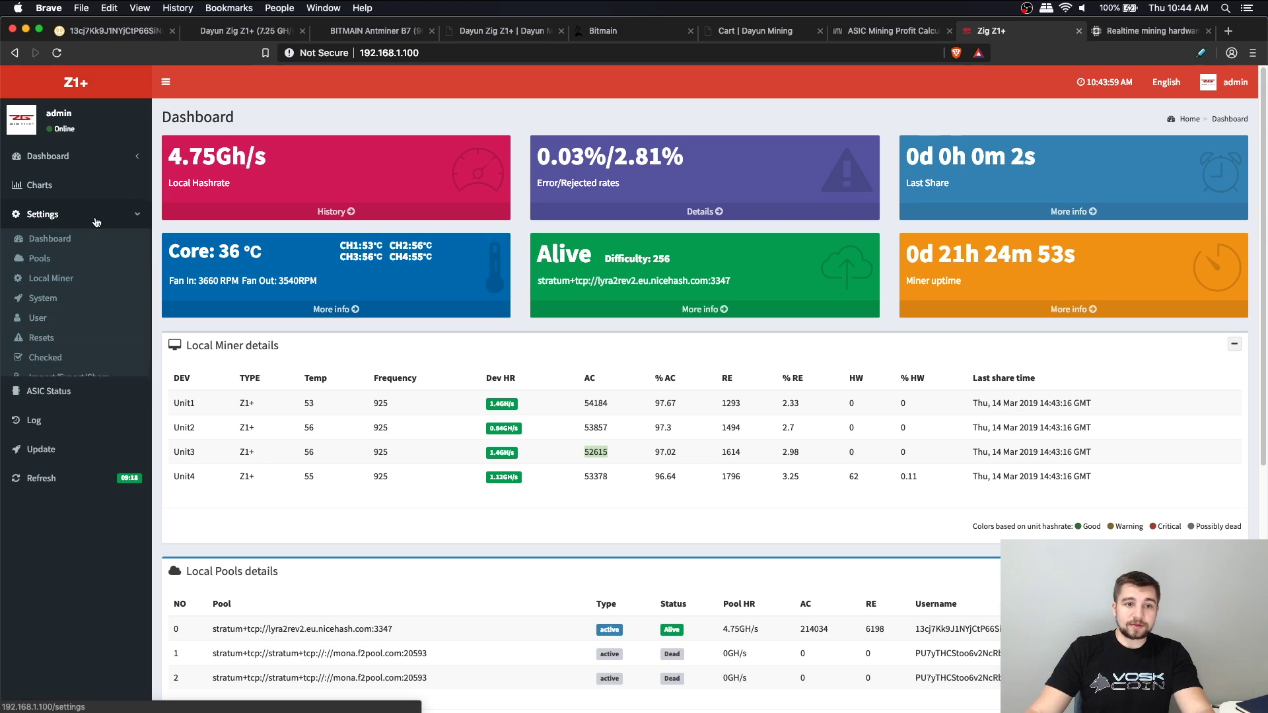
pyautogui.click(103, 261)
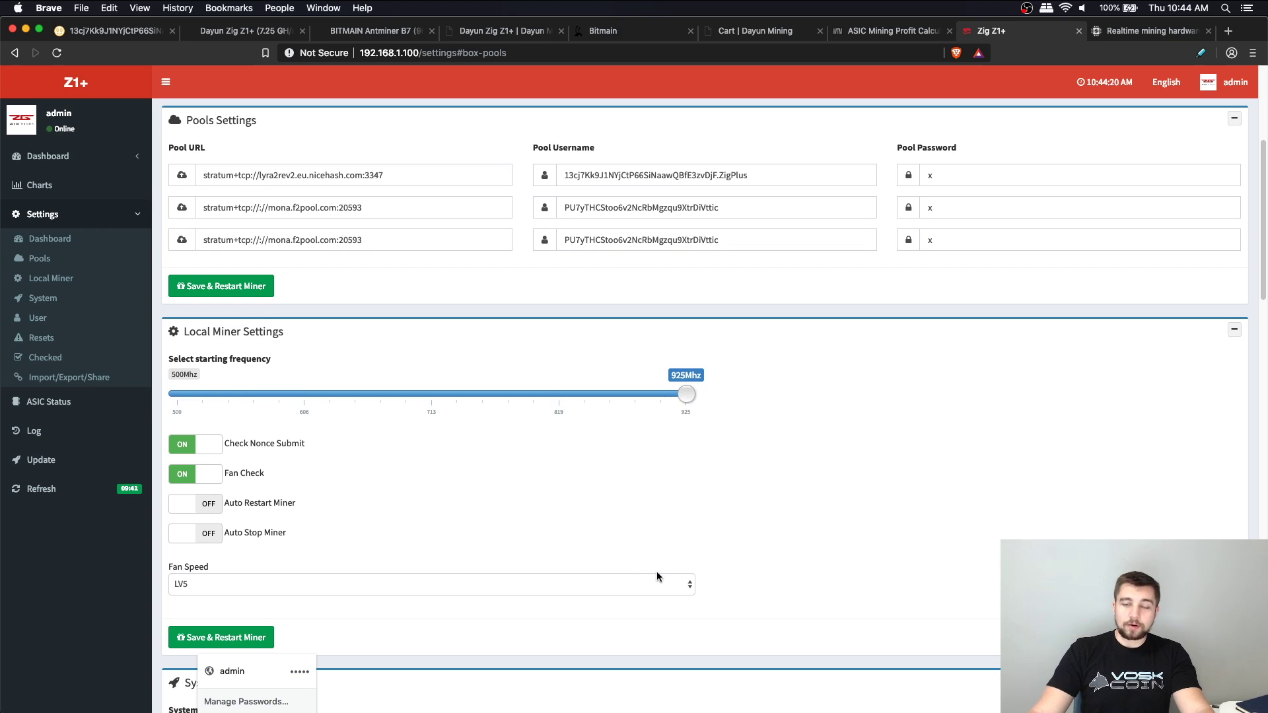
pyautogui.click(659, 590)
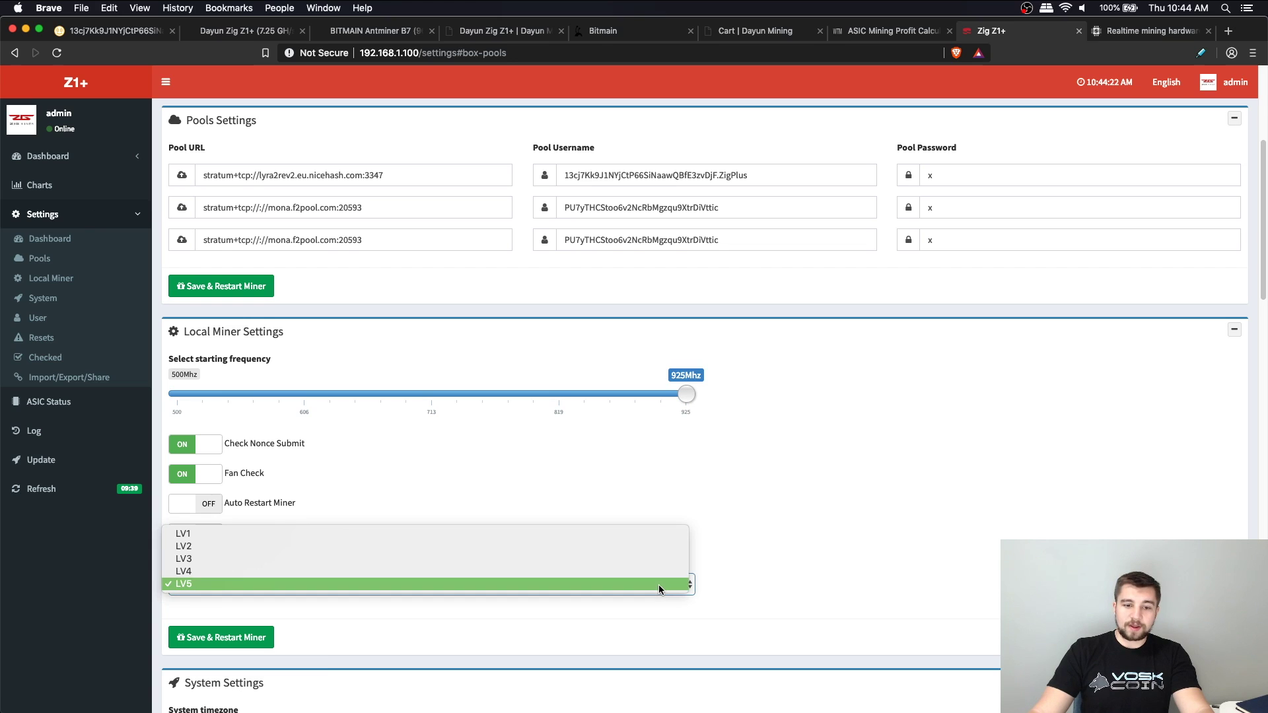
pyautogui.click(834, 531)
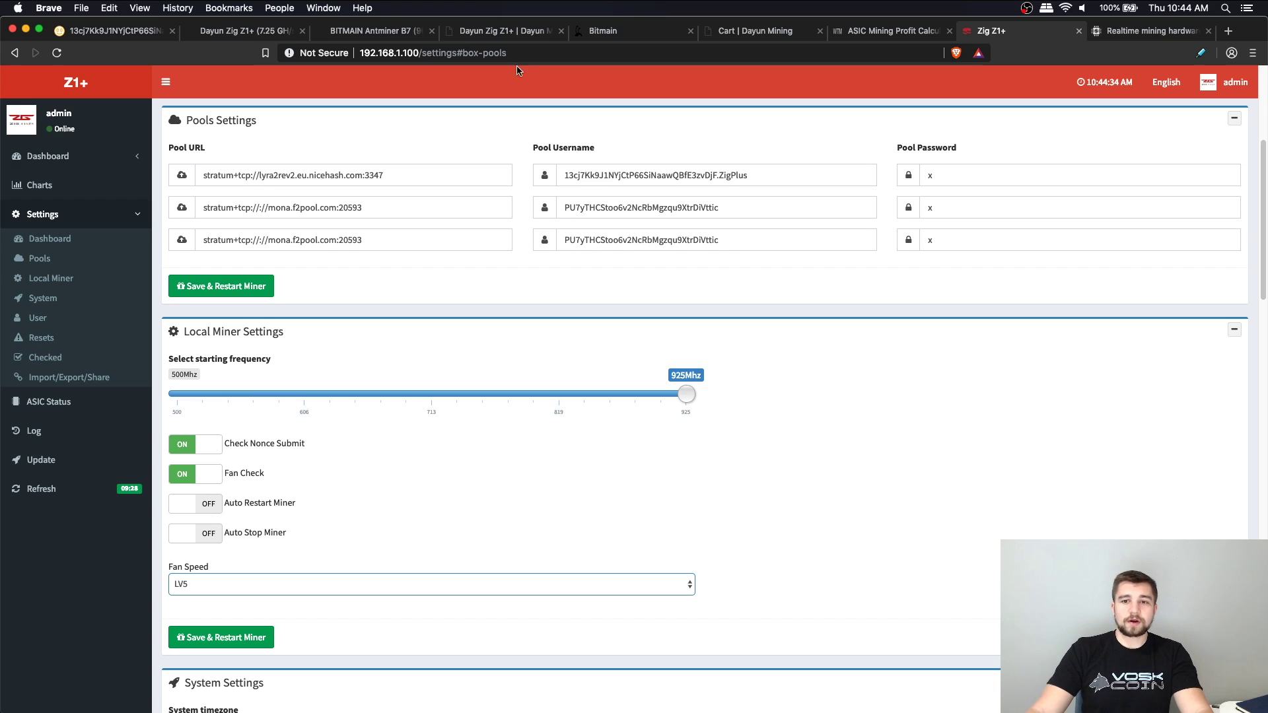
# Select the first pool's URL and then its username in the pools settings to review them
pyautogui.click(348, 175)
pyautogui.tripleClick(348, 176)
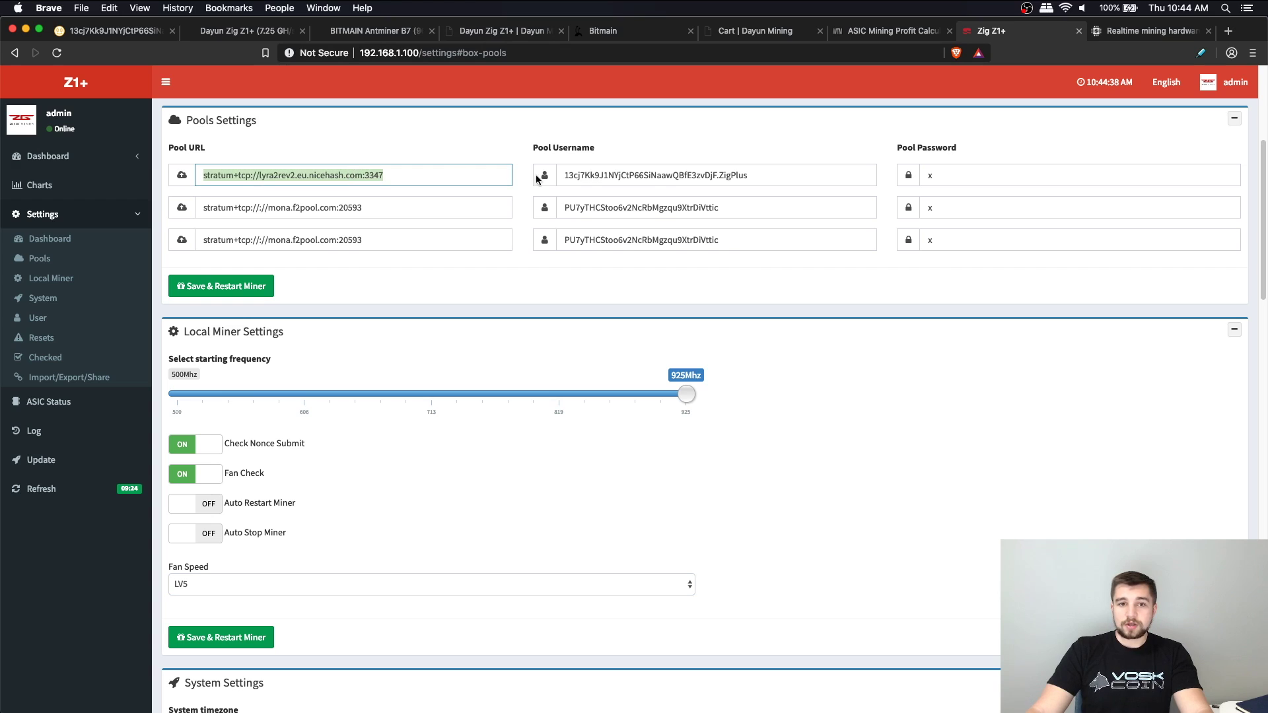
pyautogui.tripleClick(657, 179)
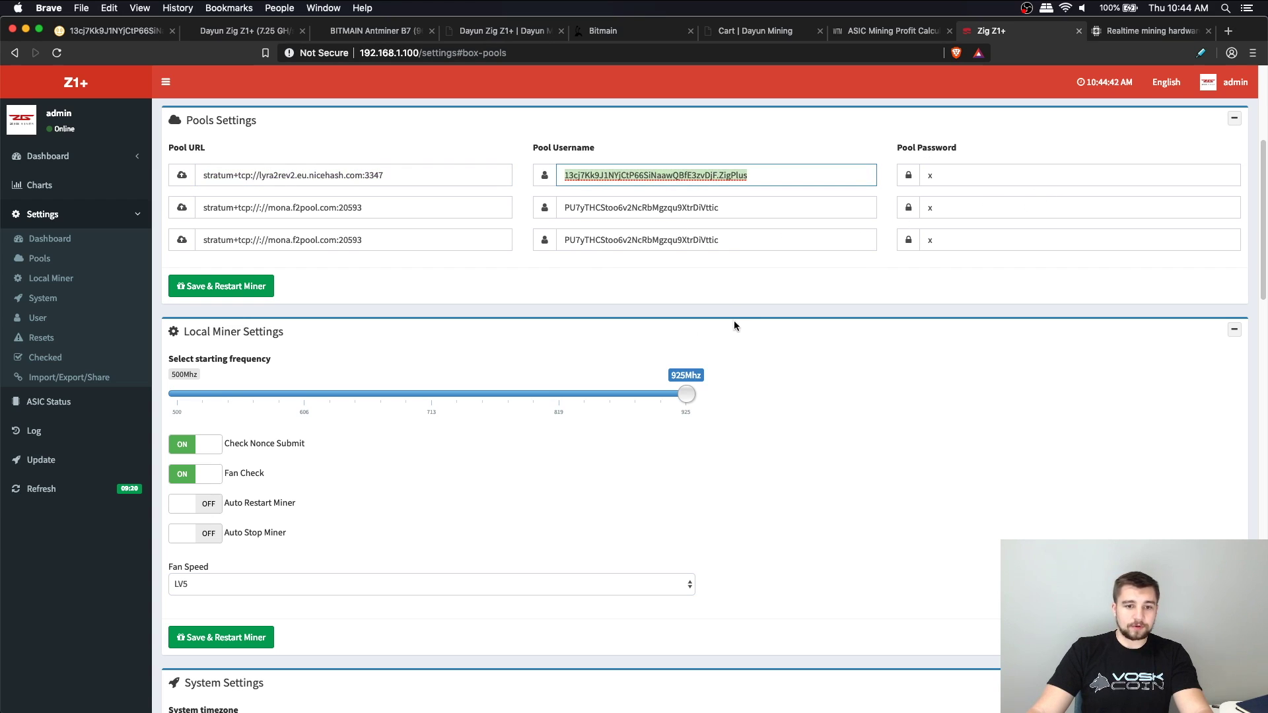
# Review the local miner settings and the timezone, hostname and network fields in the system settings
pyautogui.scroll(-1, 372, 485)
pyautogui.scroll(-5, 374, 469)
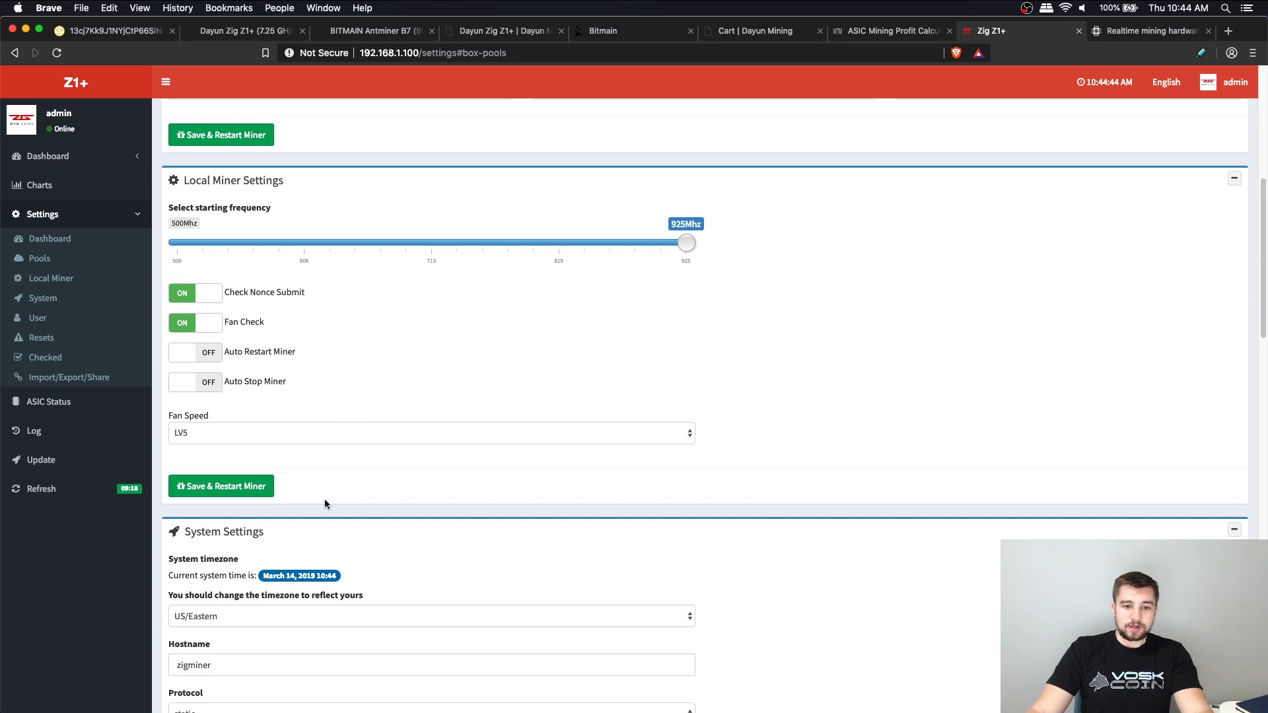
pyautogui.scroll(-10, 303, 488)
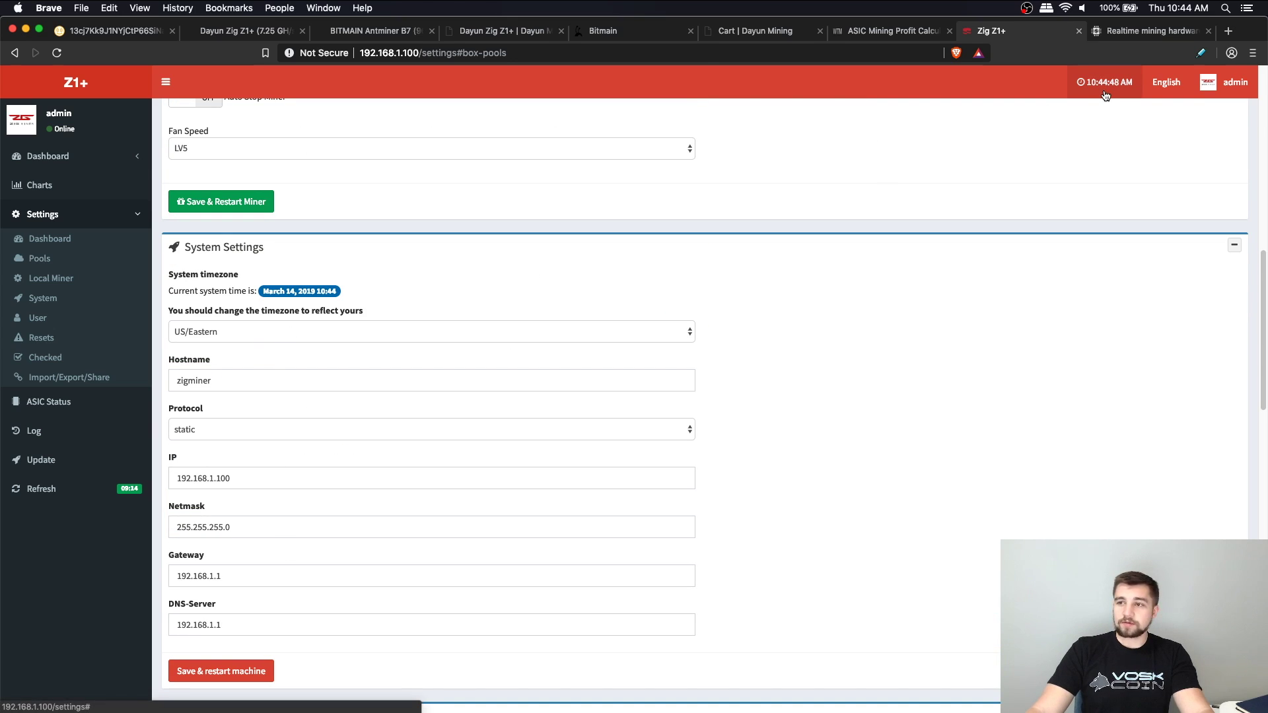
pyautogui.scroll(-4, 1030, 234)
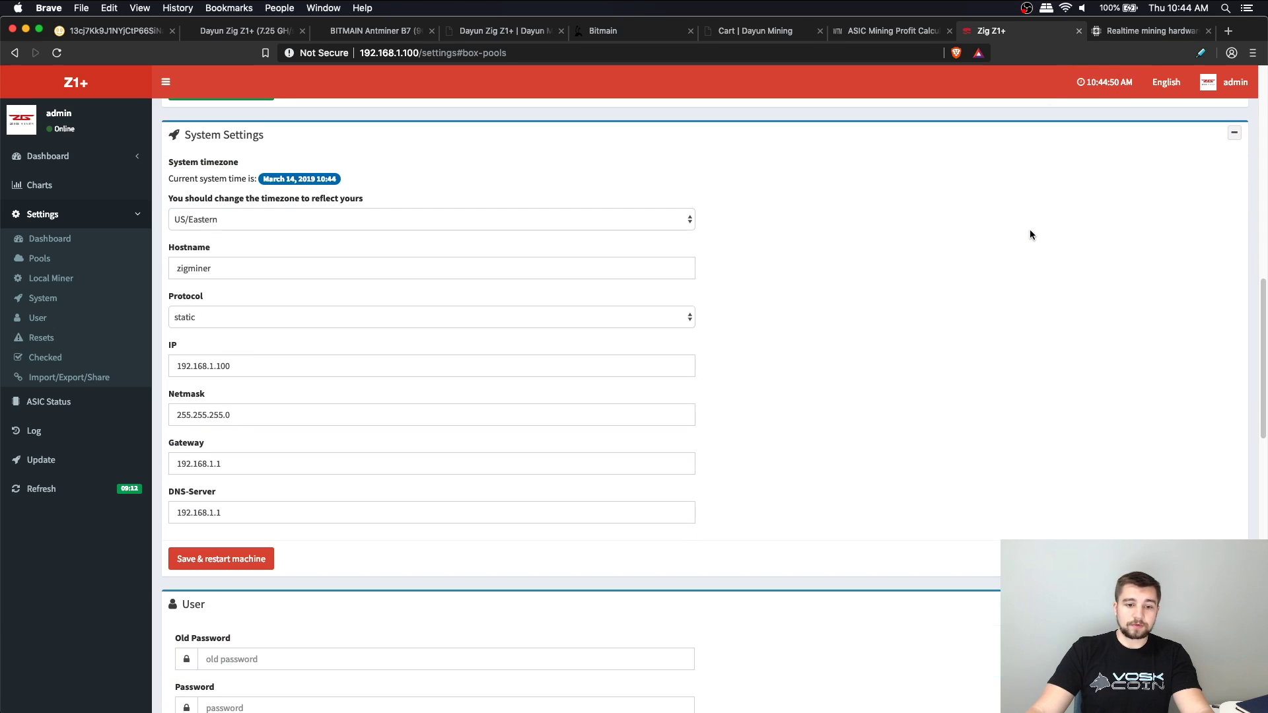